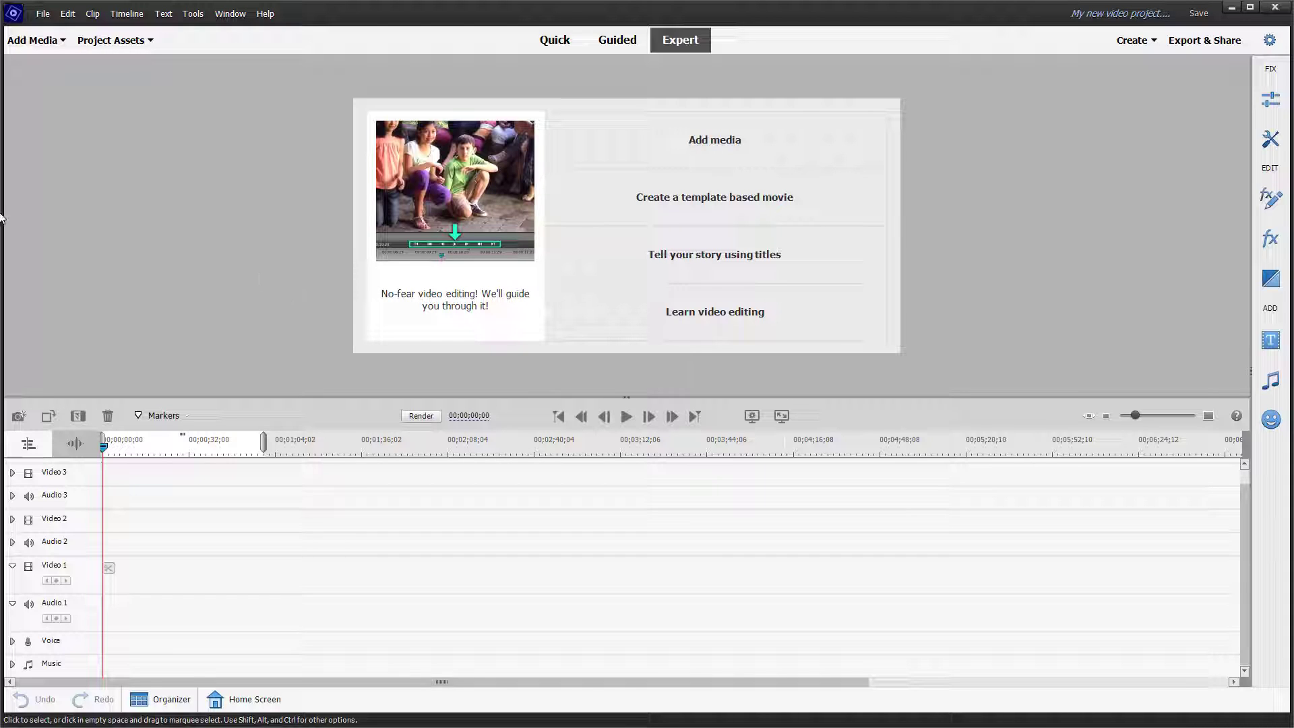
Import keyboard.mp4 from TT (L:) > Videos into Project Assets via Add Media
{"action": "left_click", "coordinate": [124, 46]}
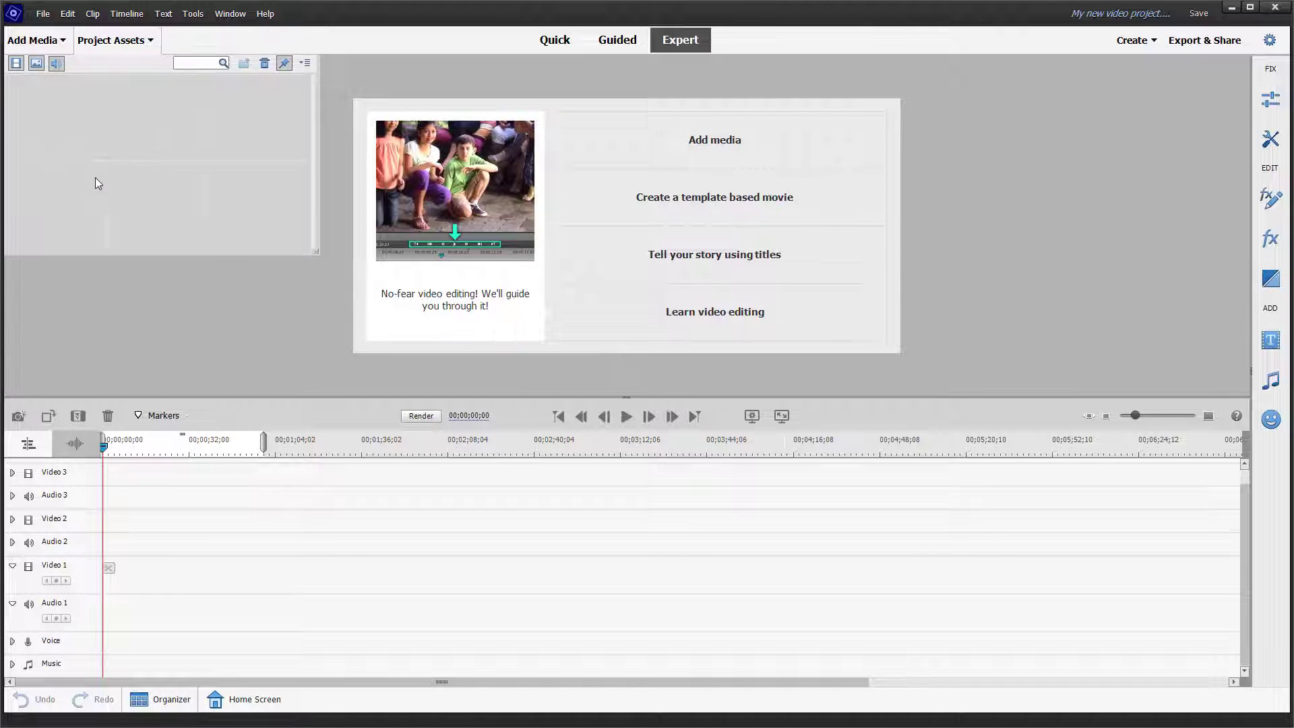
{"action": "double_click", "coordinate": [95, 178]}
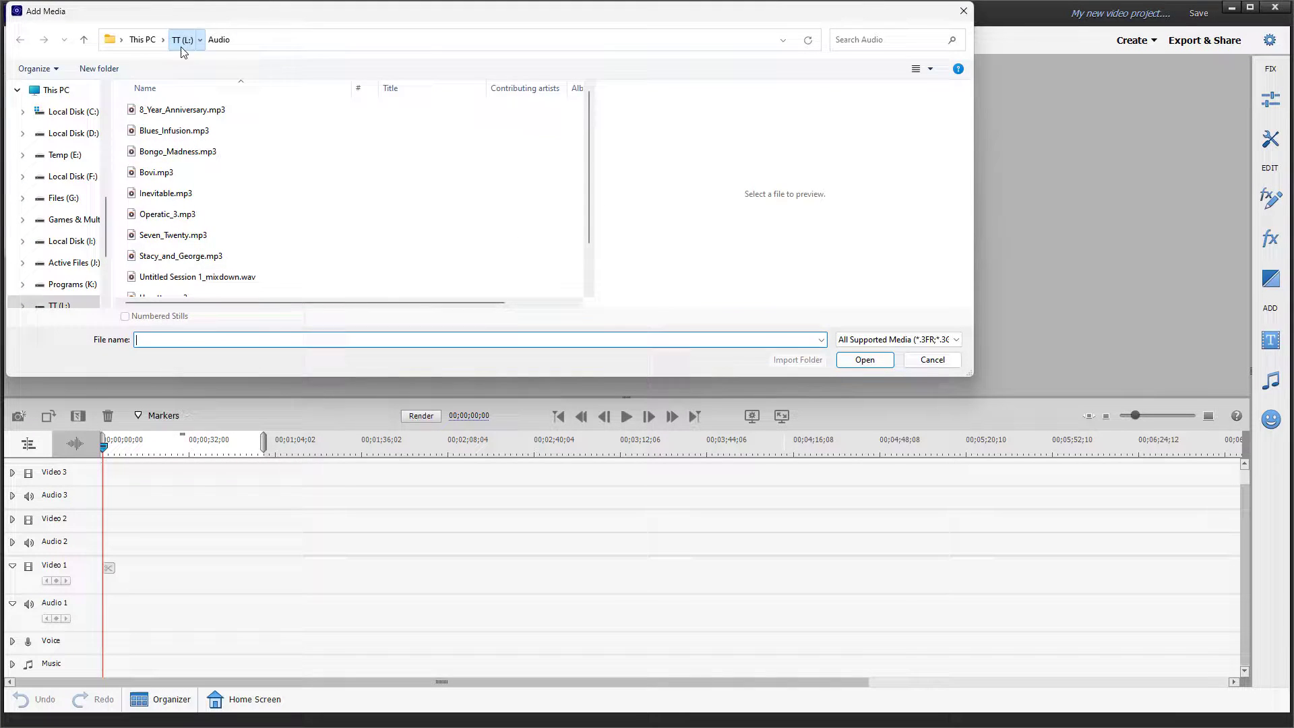
{"action": "left_click", "coordinate": [184, 46]}
{"action": "scroll", "coordinate": [183, 141], "scroll_direction": "down", "scroll_amount": 3}
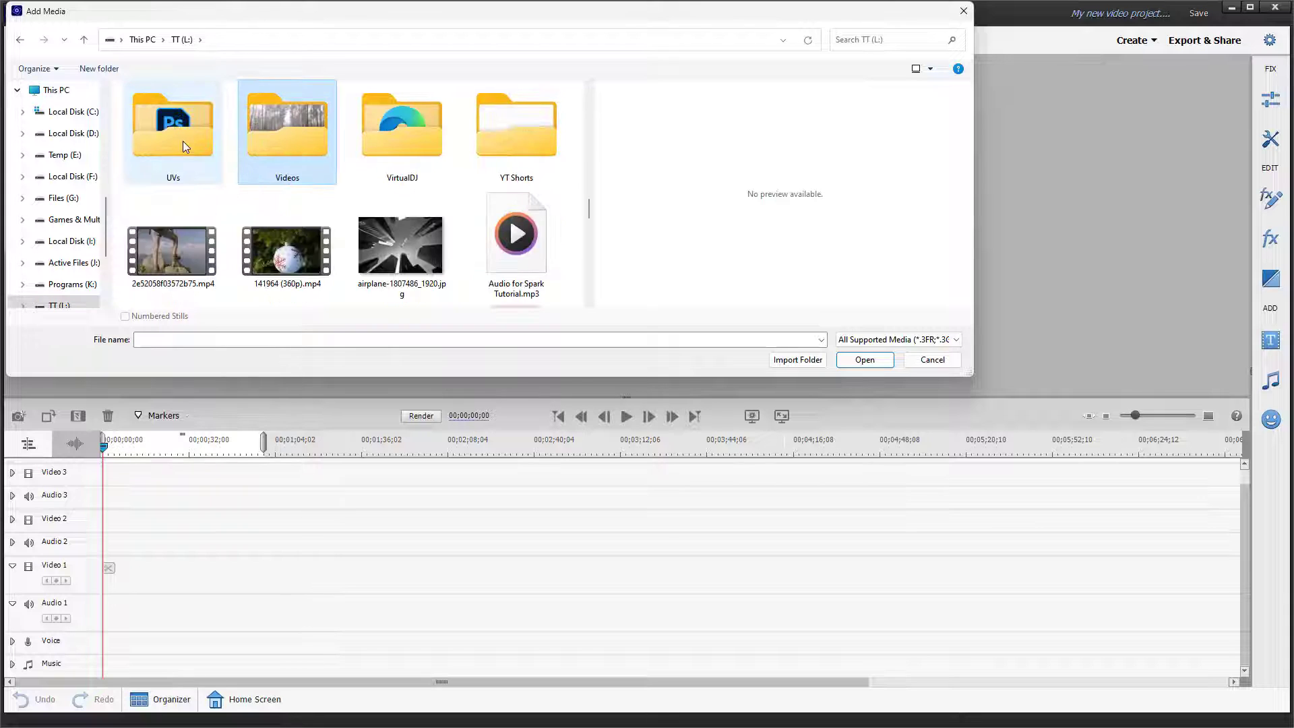
{"action": "double_click", "coordinate": [273, 127]}
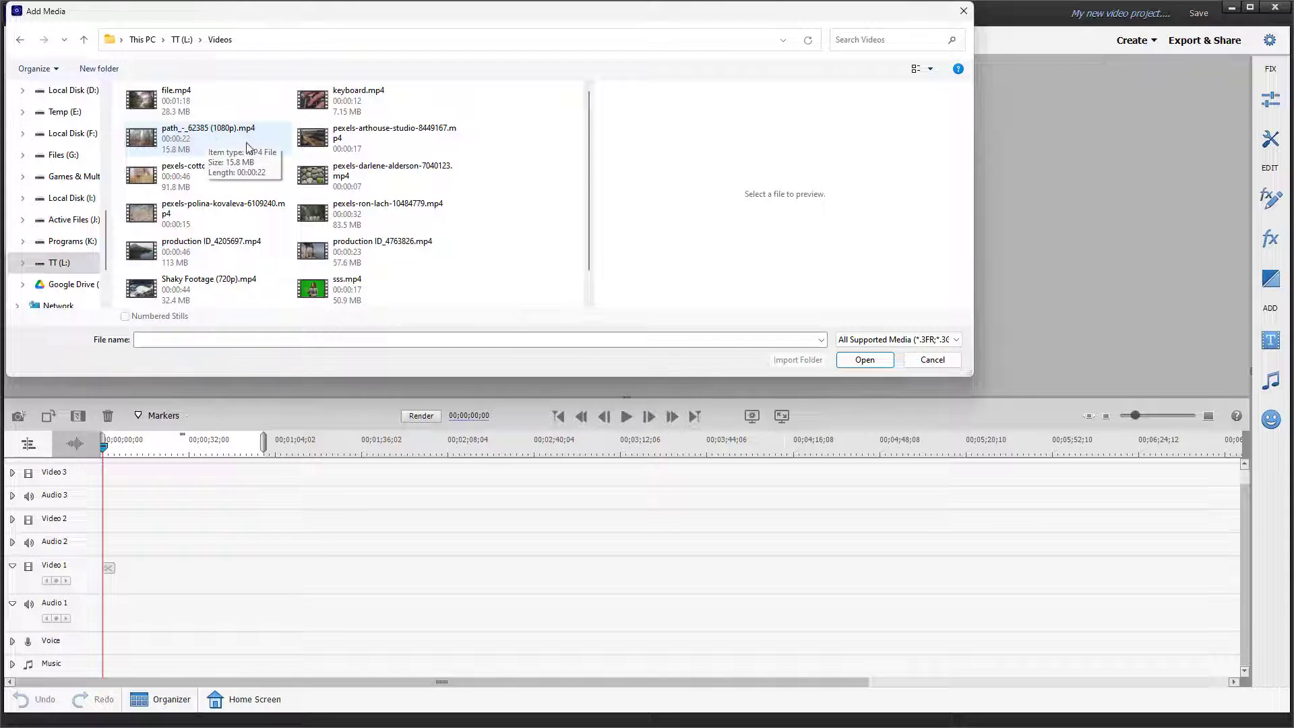
{"action": "double_click", "coordinate": [358, 95]}
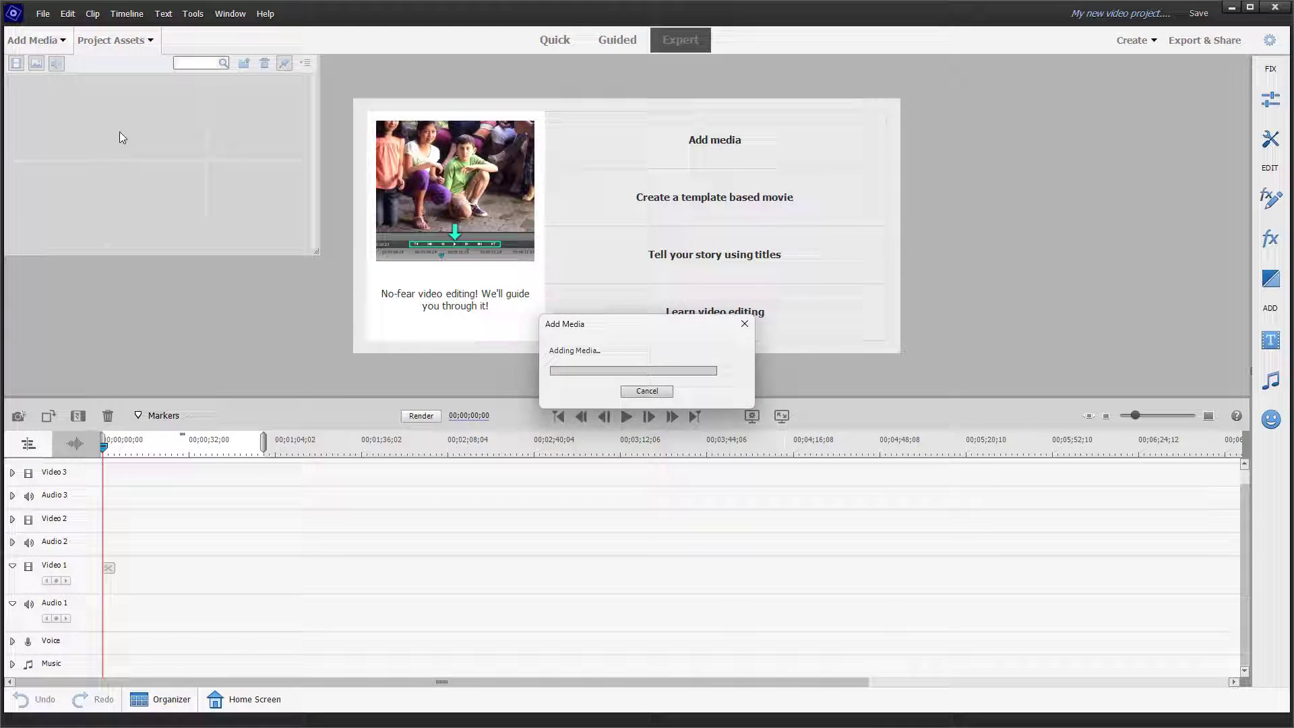
Place keyboard.mp4 at the start of Video 1, preview it, and zoom the timeline in
{"action": "left_click_drag", "start_coordinate": [46, 98], "coordinate": [96, 617]}
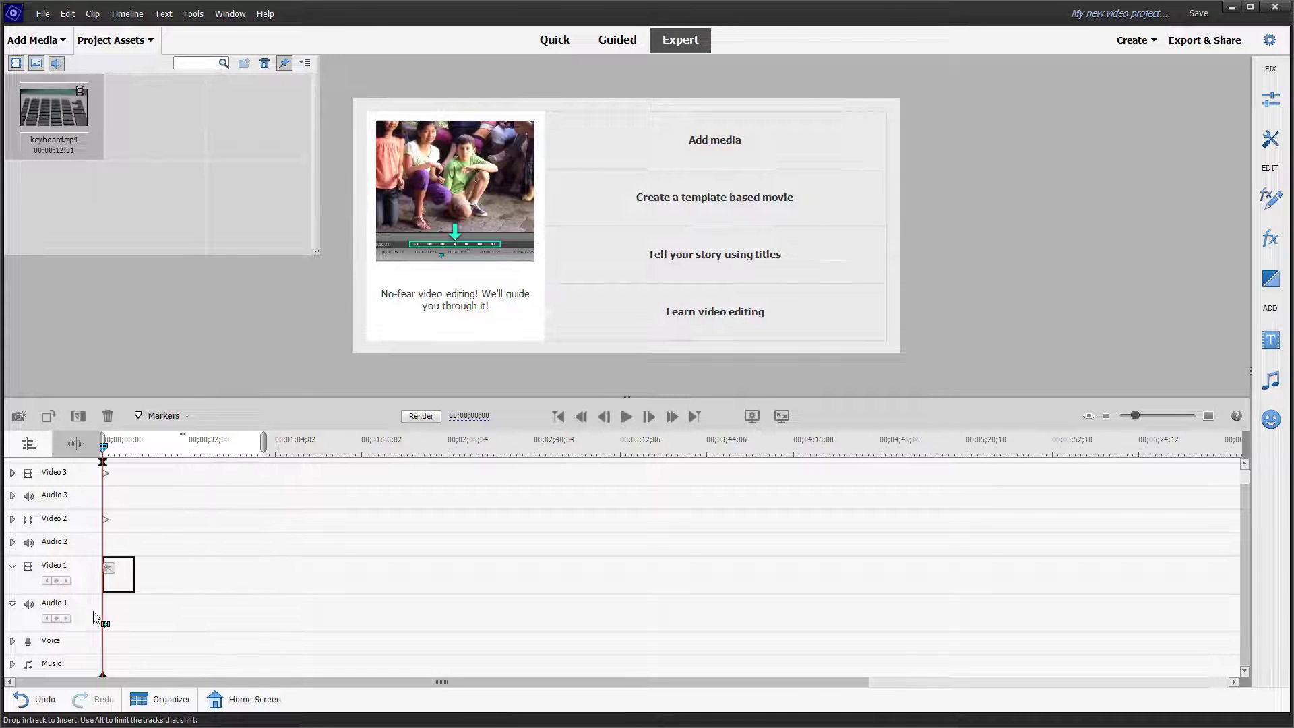
{"action": "left_click_drag", "start_coordinate": [638, 480], "coordinate": [118, 573]}
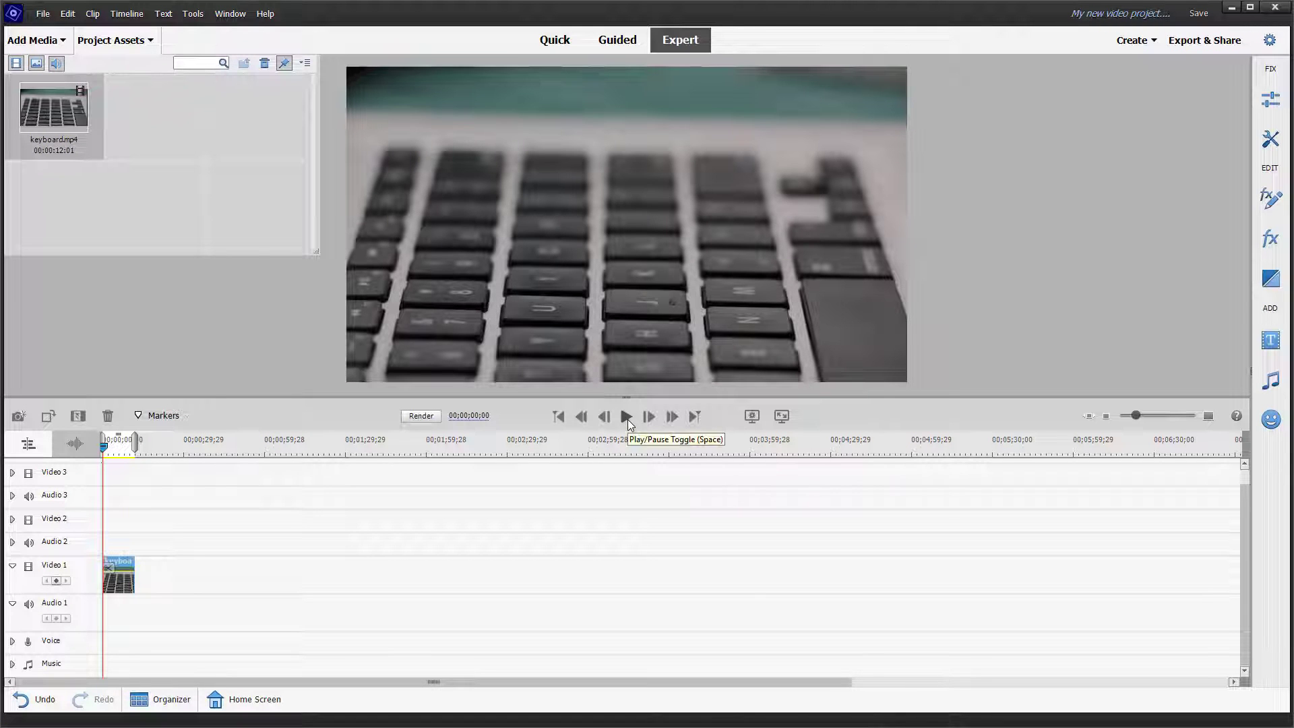
{"action": "left_click", "coordinate": [627, 416]}
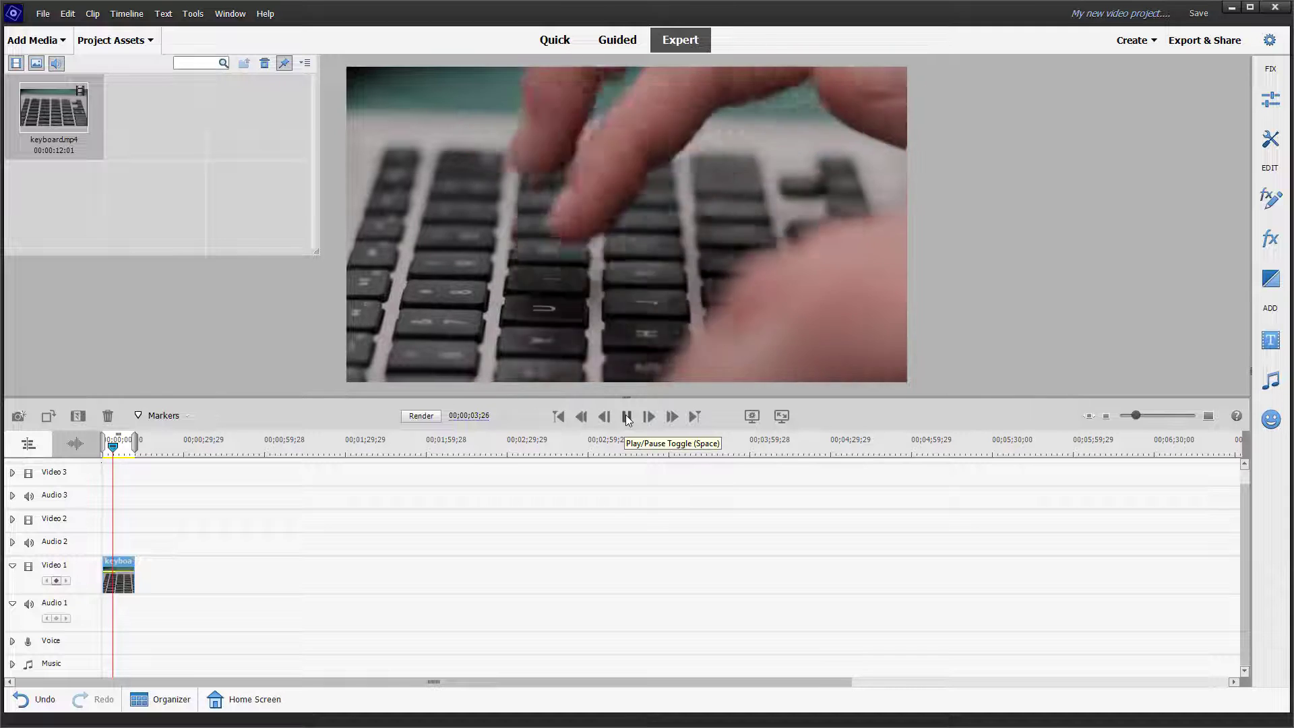
{"action": "left_click", "coordinate": [627, 414]}
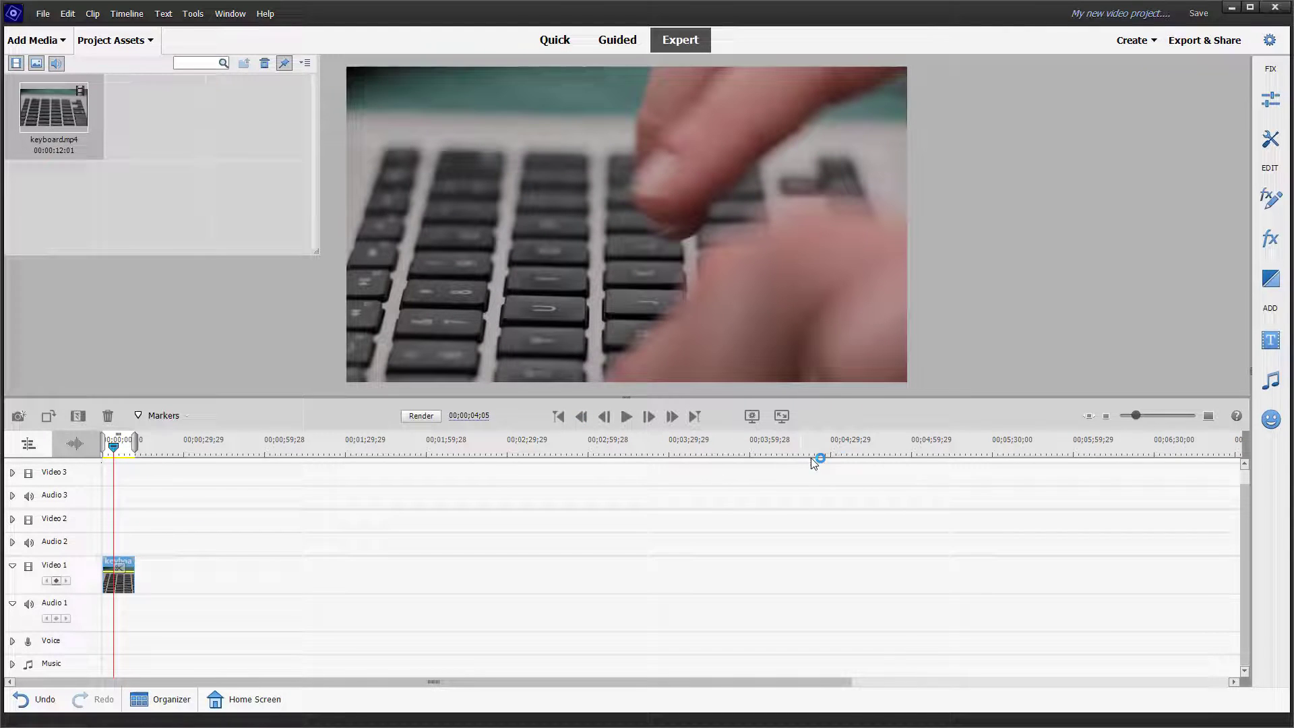
{"action": "left_click_drag", "start_coordinate": [1135, 415], "coordinate": [1147, 415]}
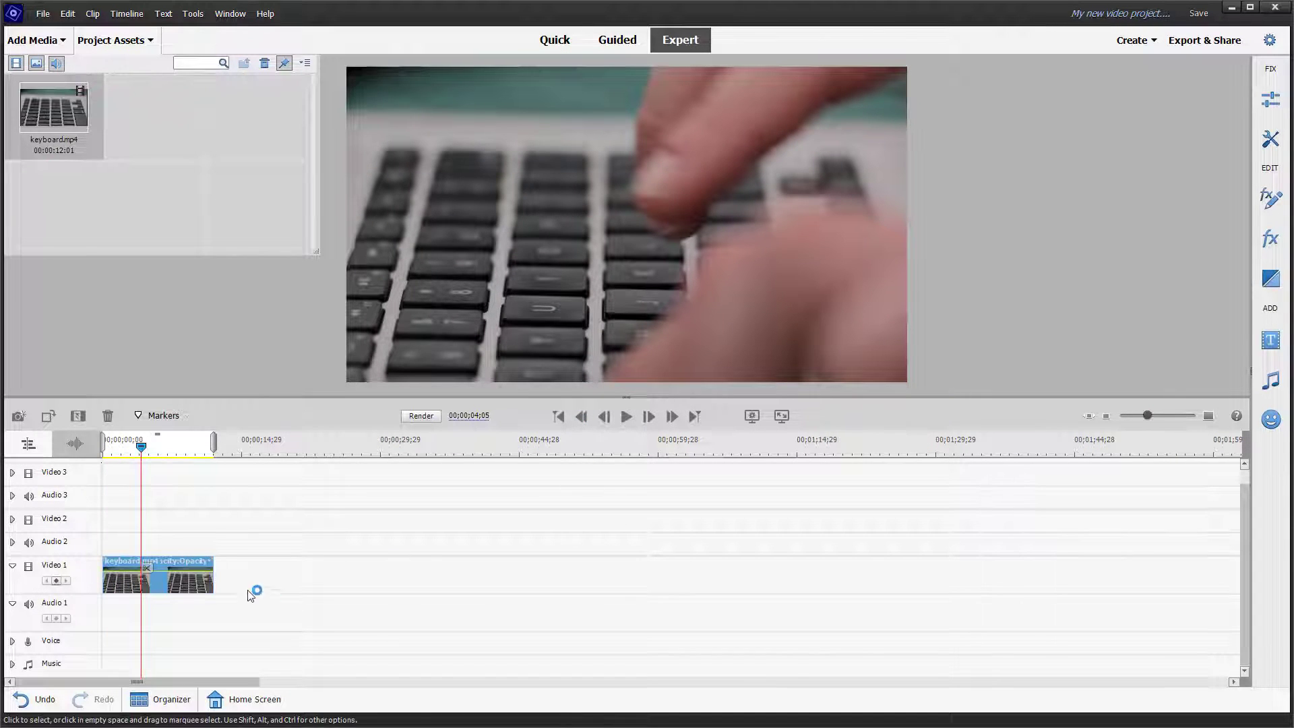
Apply Fade In Video and Fade Out Video to the keyboard clip, then return to the start
{"action": "right_click", "coordinate": [177, 585]}
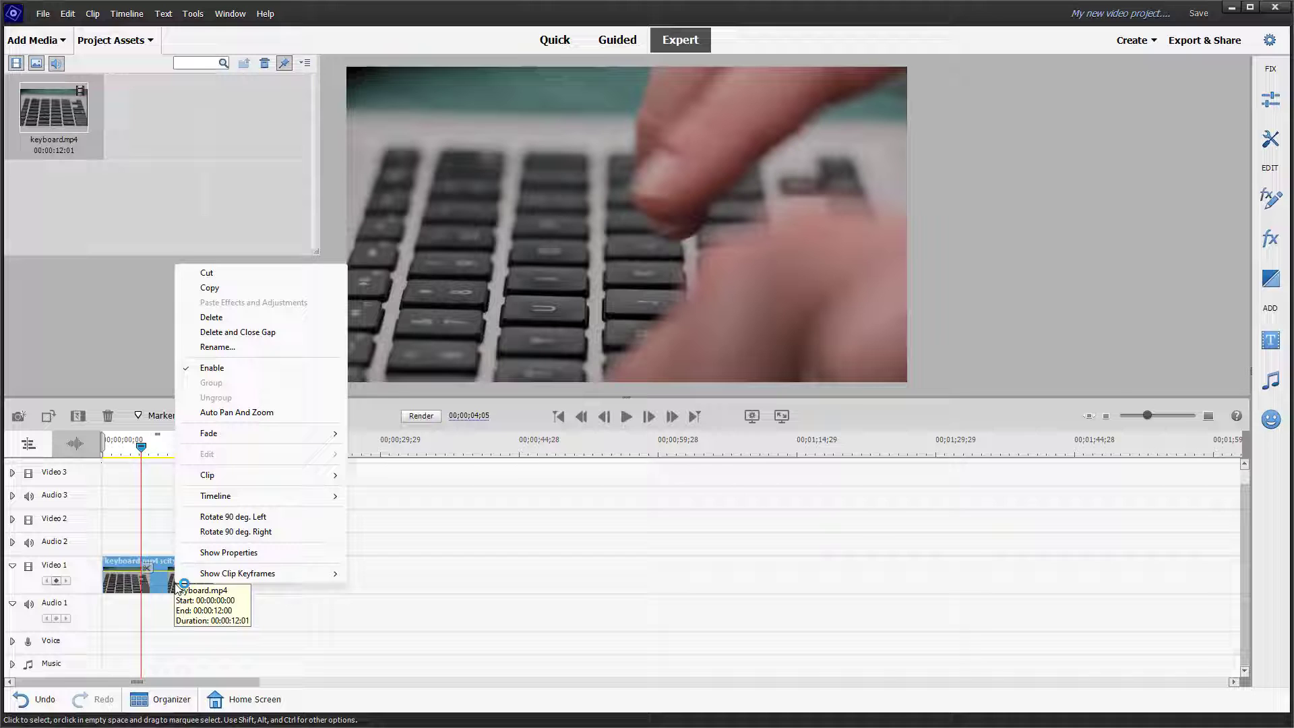
{"action": "mouse_move", "coordinate": [209, 433]}
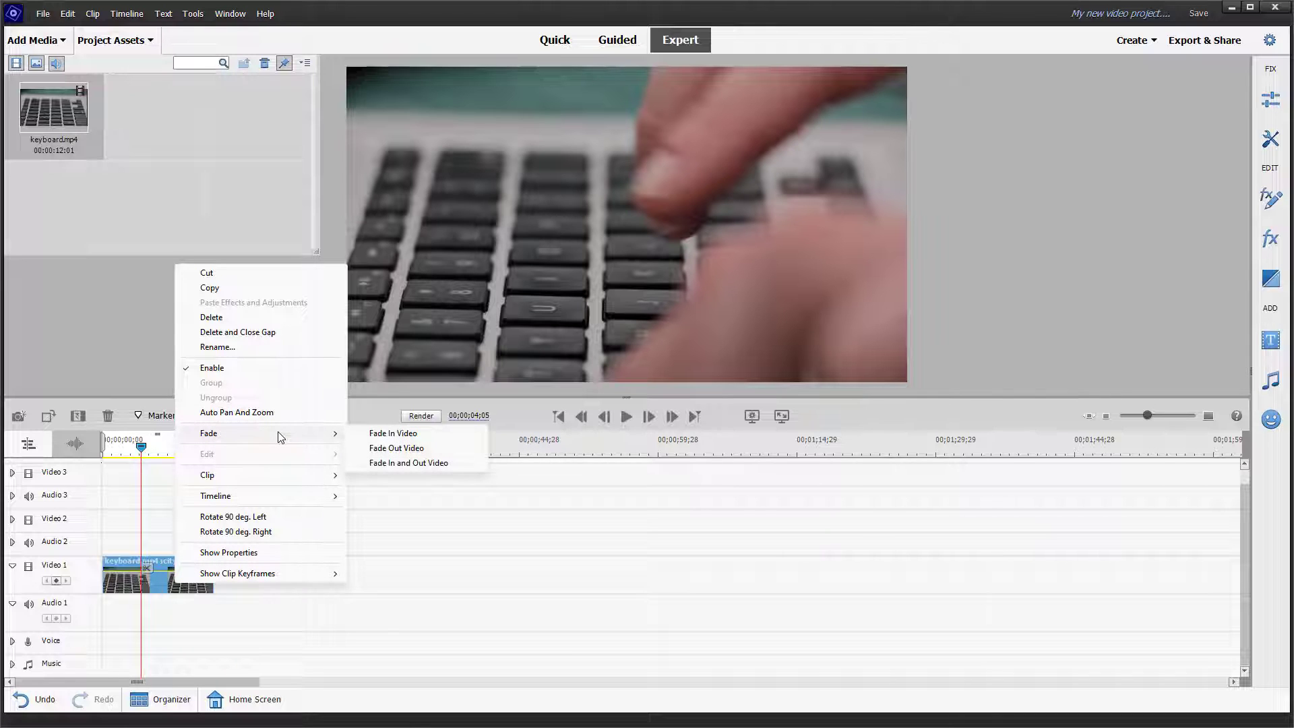
{"action": "left_click", "coordinate": [385, 434]}
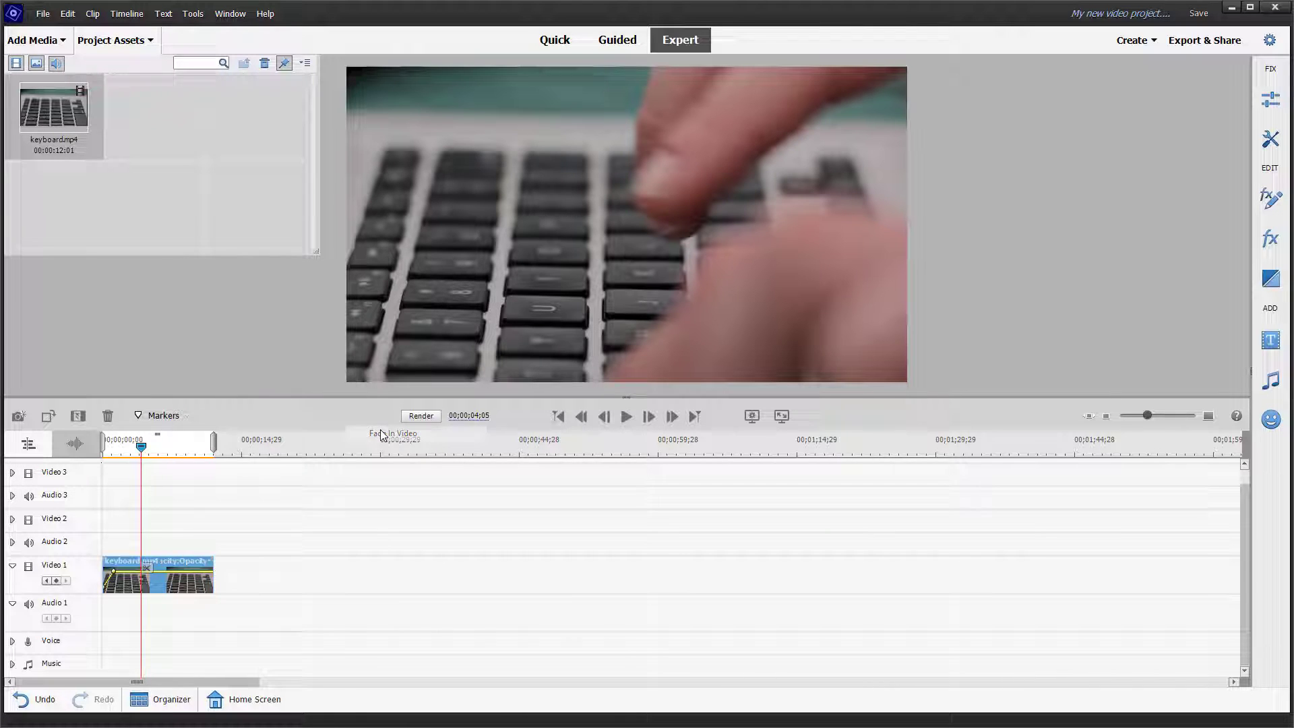
{"action": "right_click", "coordinate": [194, 581]}
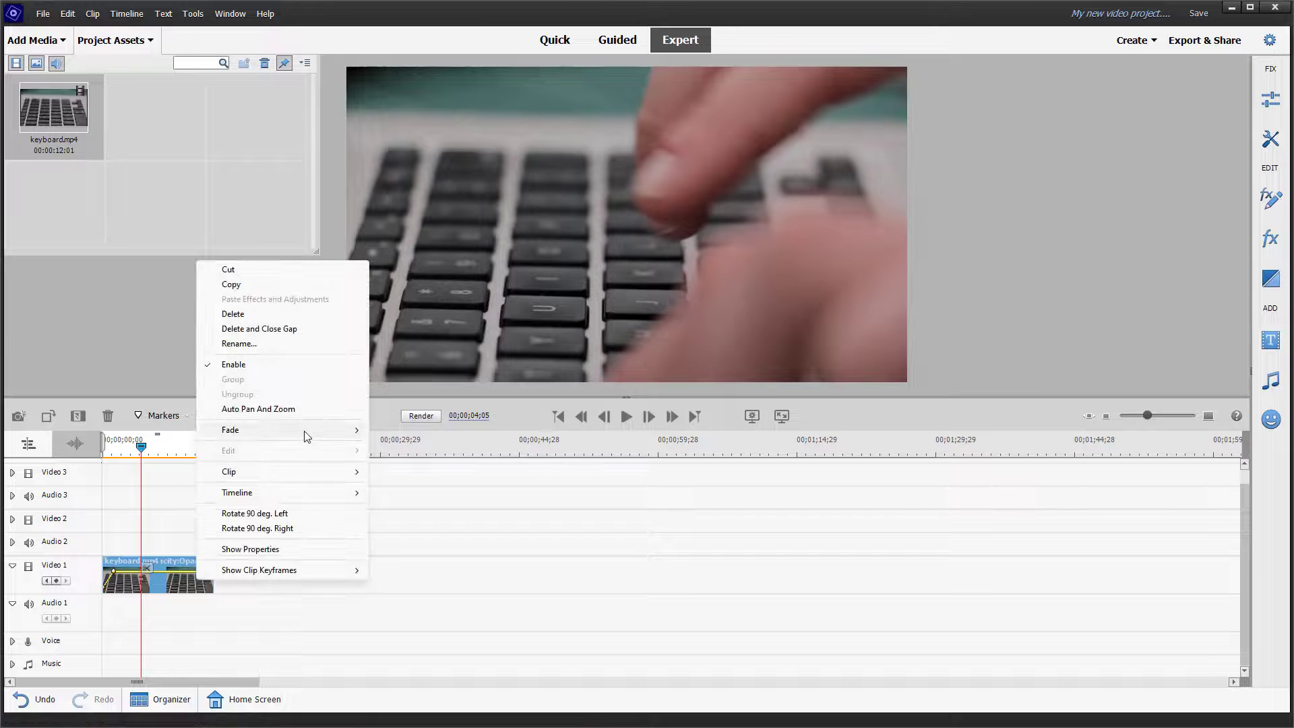
{"action": "mouse_move", "coordinate": [231, 430]}
{"action": "left_click", "coordinate": [409, 450]}
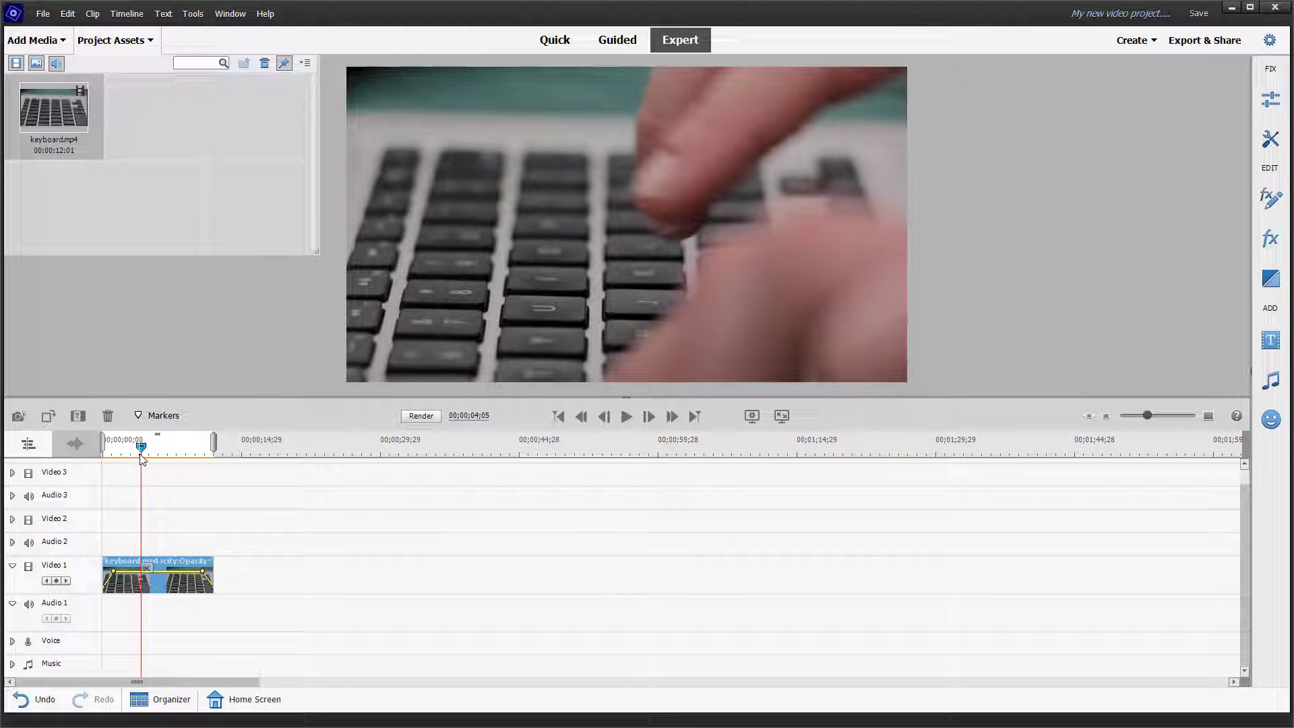
{"action": "key", "text": "Home"}
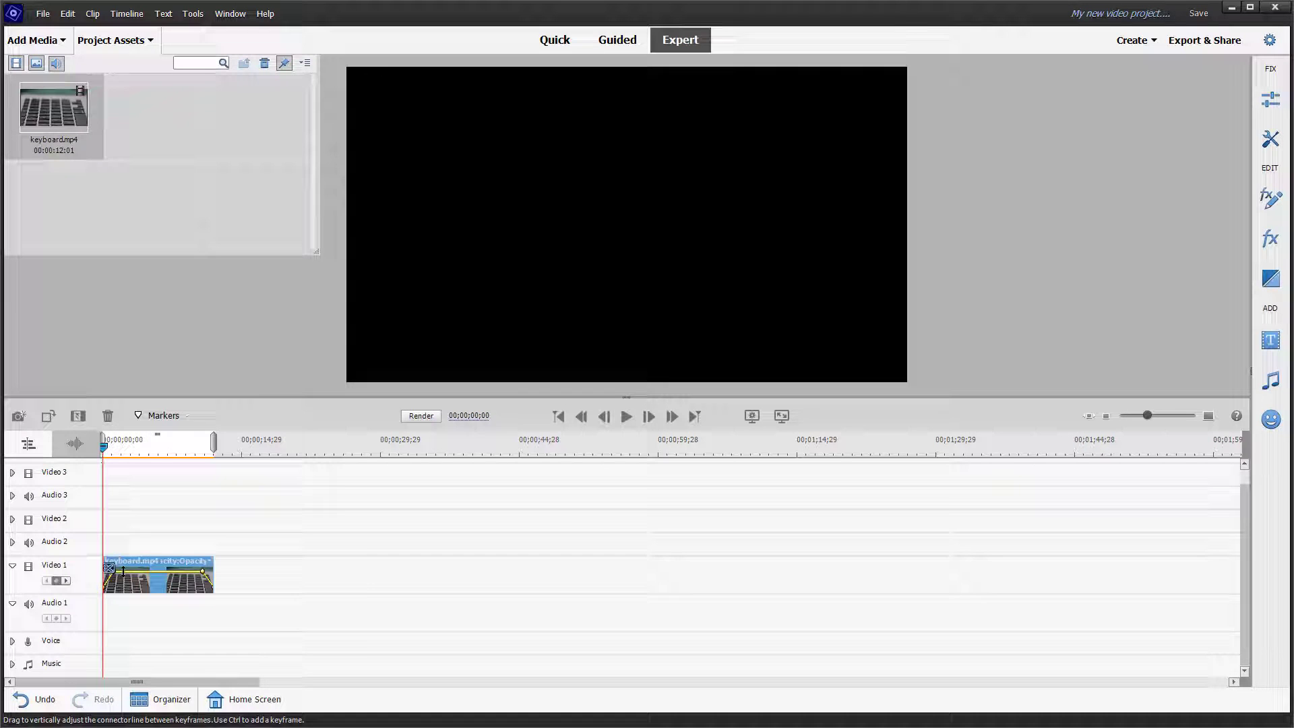
Move the fade-out keyframe slightly earlier, near 10;11, and preview the clip's ending
{"action": "left_click_drag", "start_coordinate": [1147, 416], "coordinate": [1164, 415]}
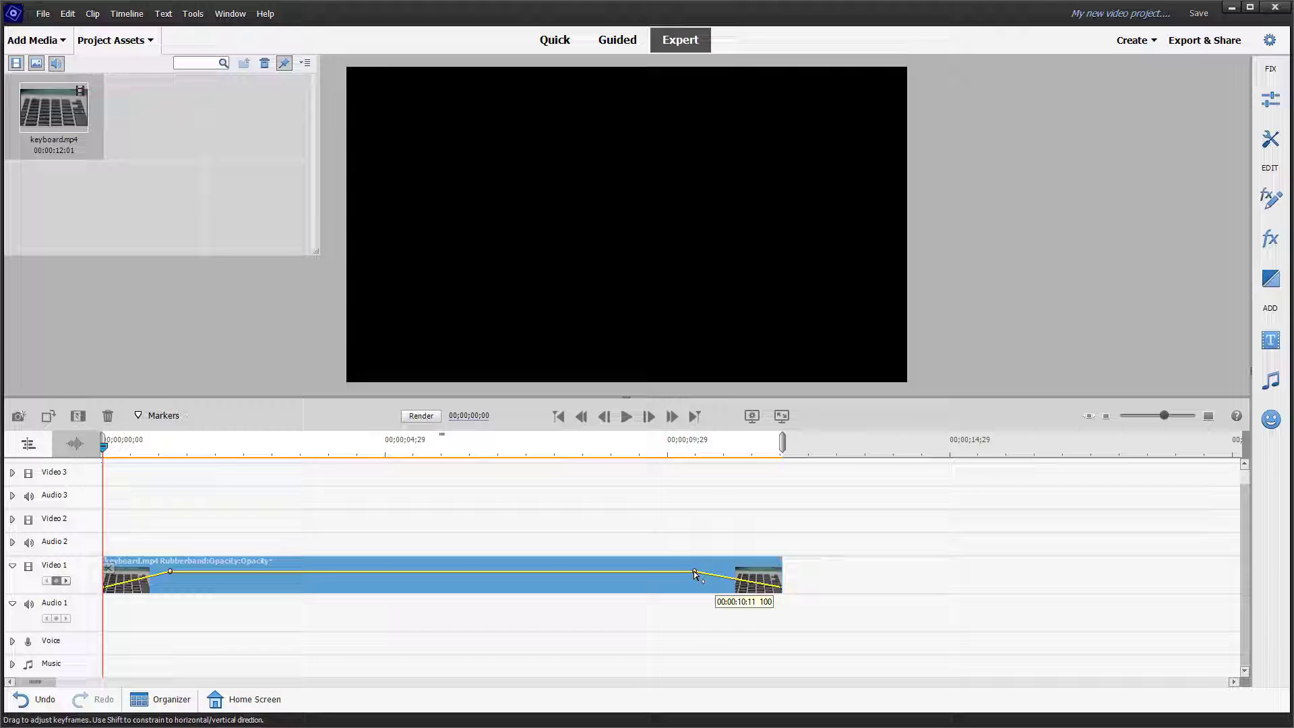
{"action": "left_click_drag", "start_coordinate": [697, 573], "coordinate": [686, 572]}
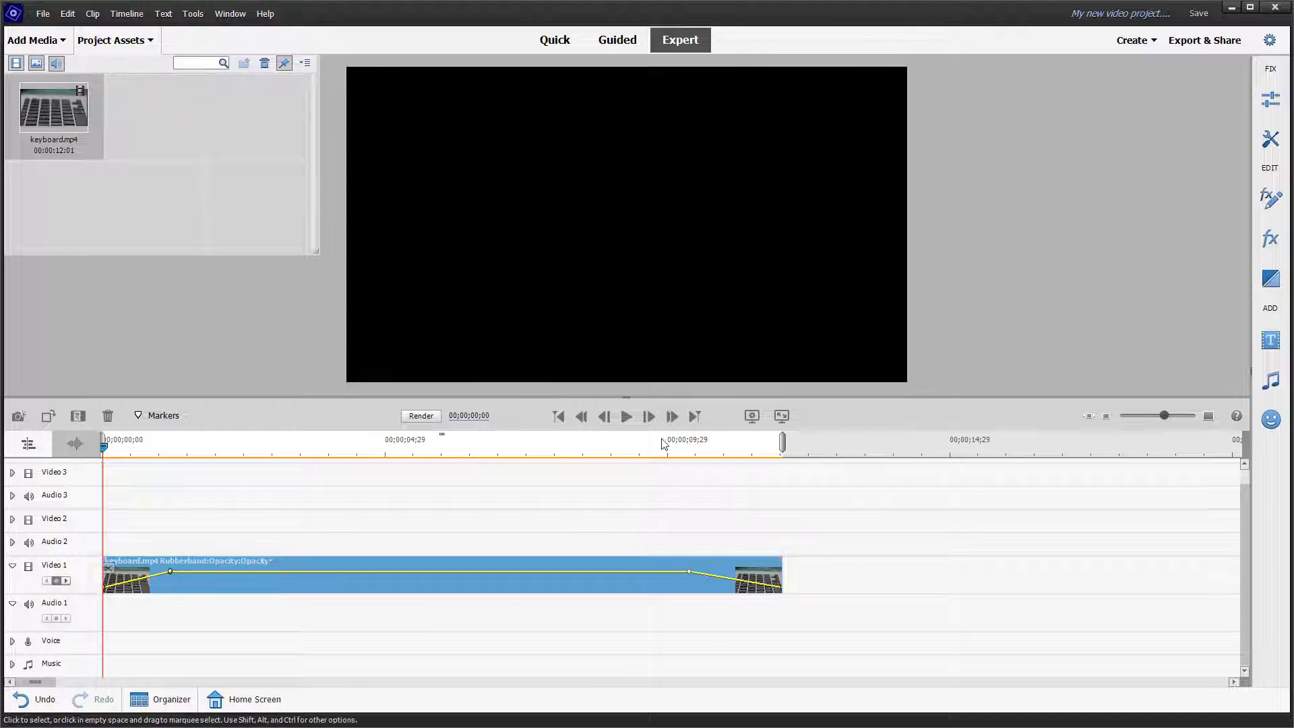
{"action": "left_click", "coordinate": [626, 415]}
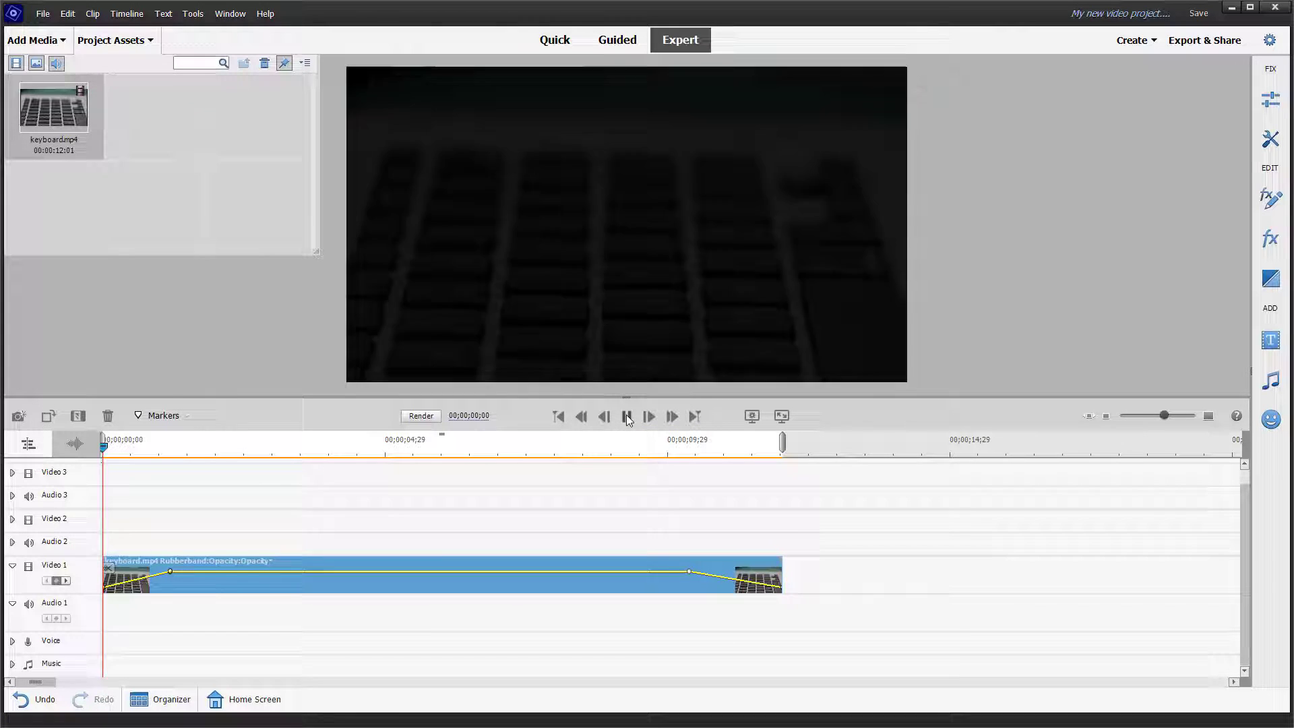
{"action": "left_click", "coordinate": [626, 415]}
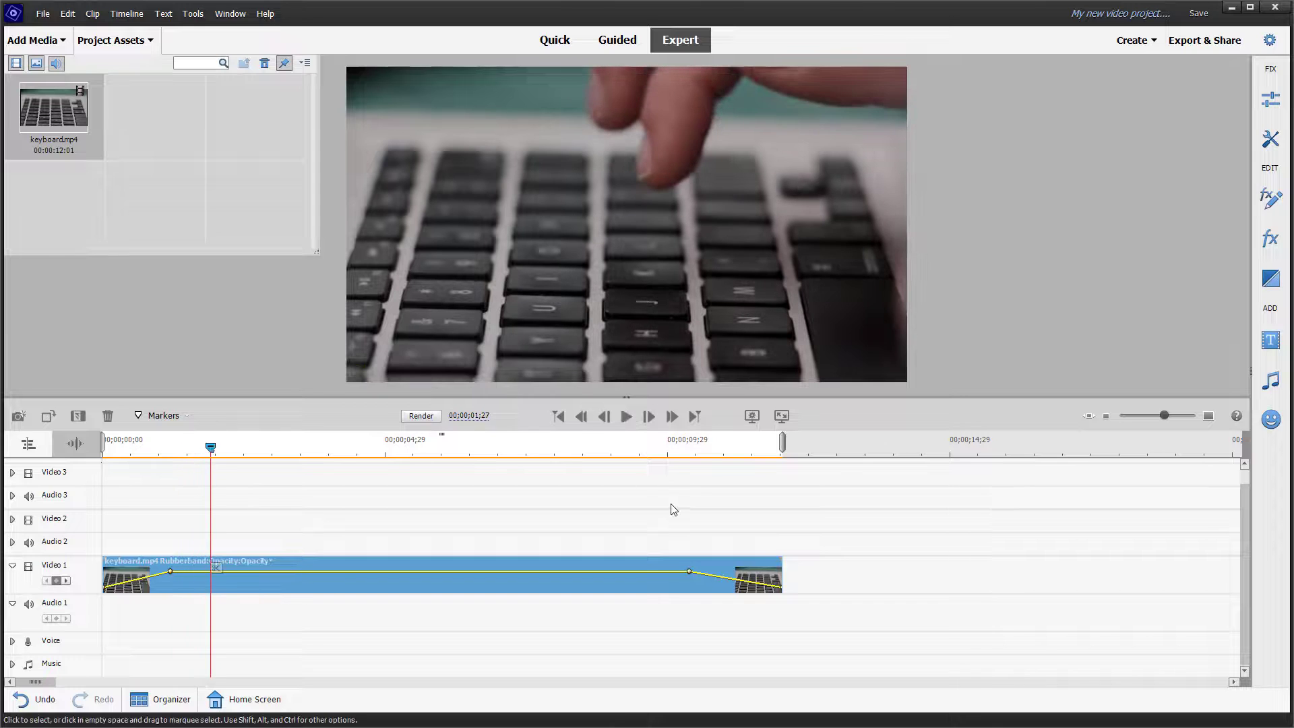
{"action": "left_click", "coordinate": [675, 443]}
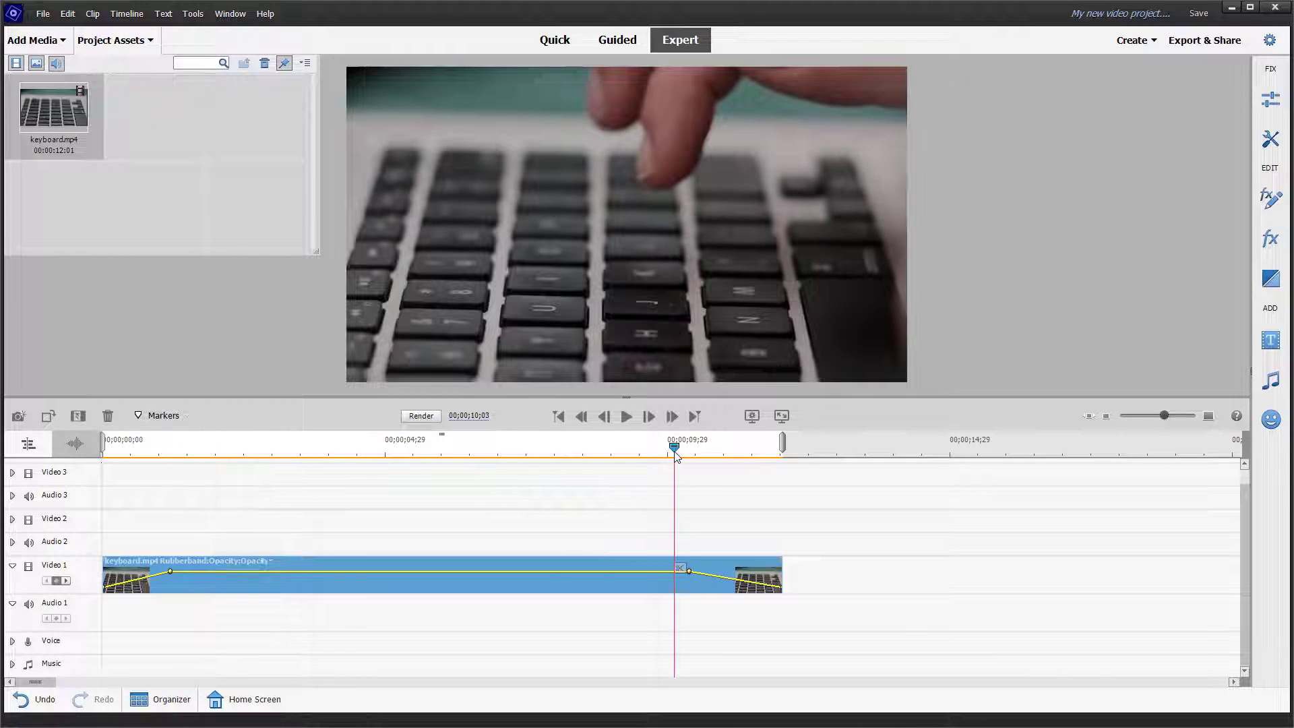
{"action": "left_click", "coordinate": [628, 416]}
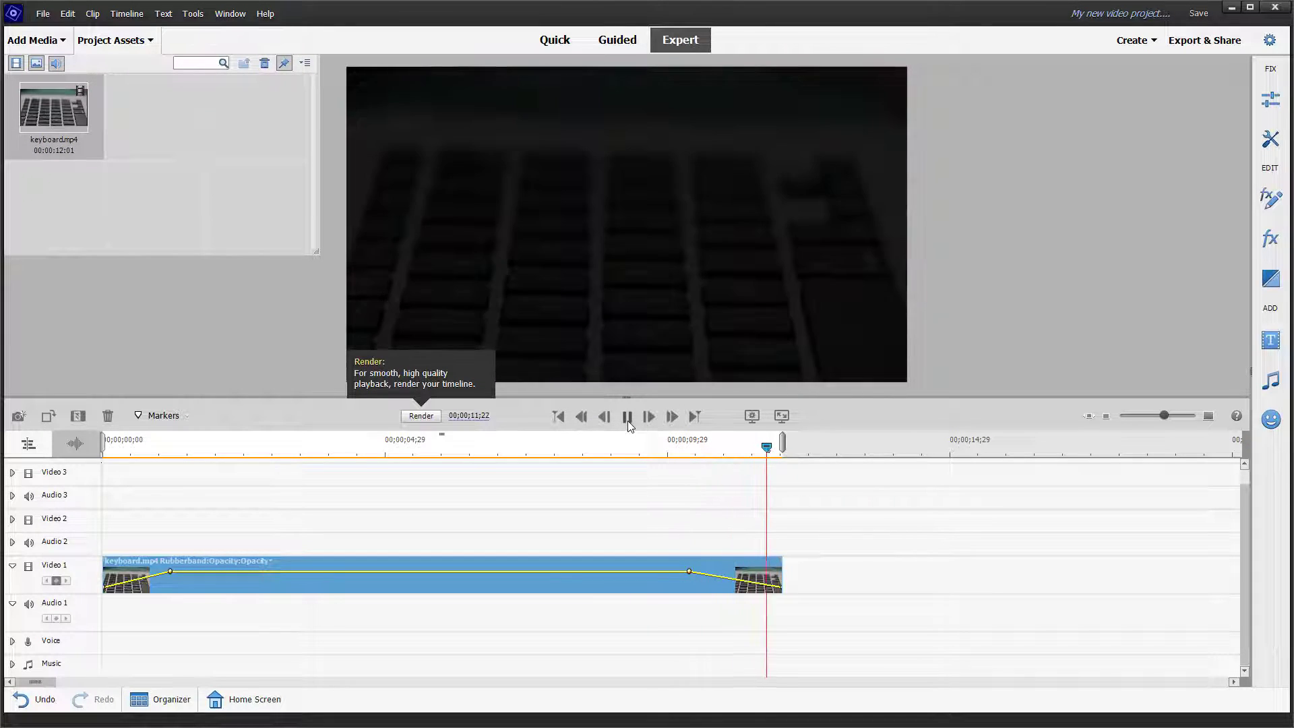
Reapply Fade In and Out Video, reposition an end keyframe, and rewind near the start
{"action": "right_click", "coordinate": [310, 569]}
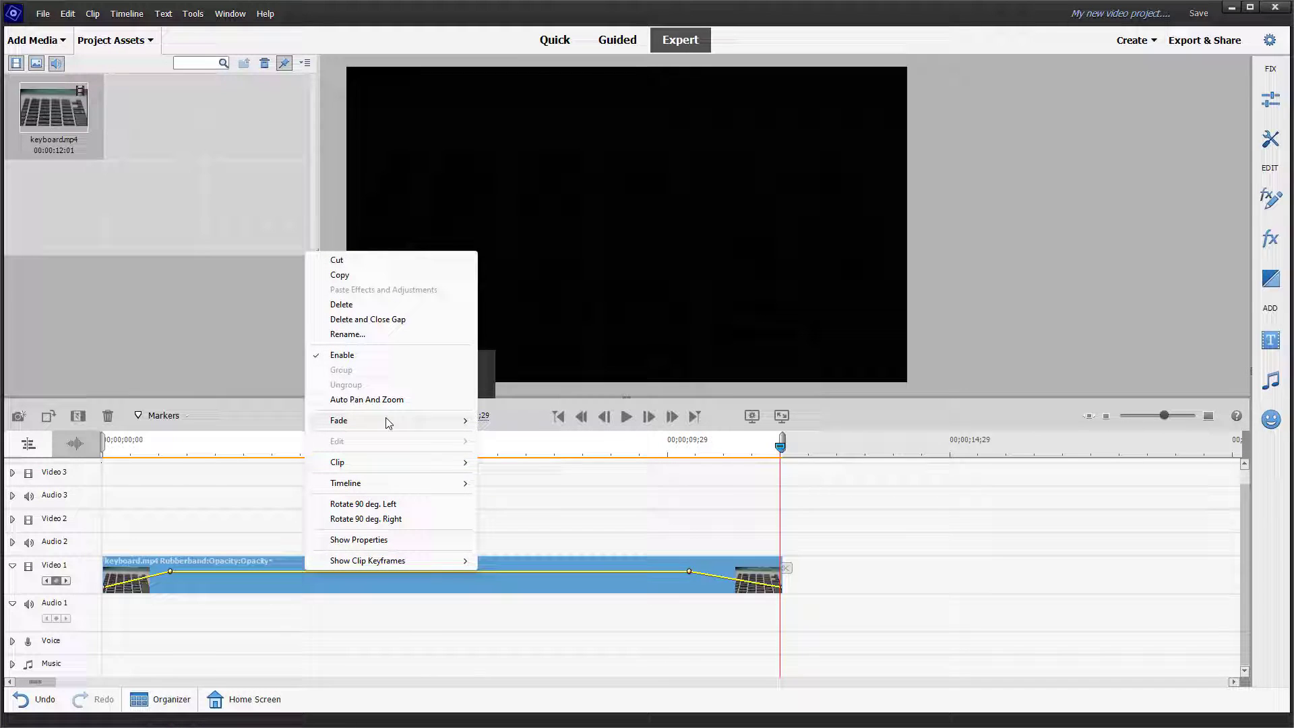
{"action": "mouse_move", "coordinate": [339, 419]}
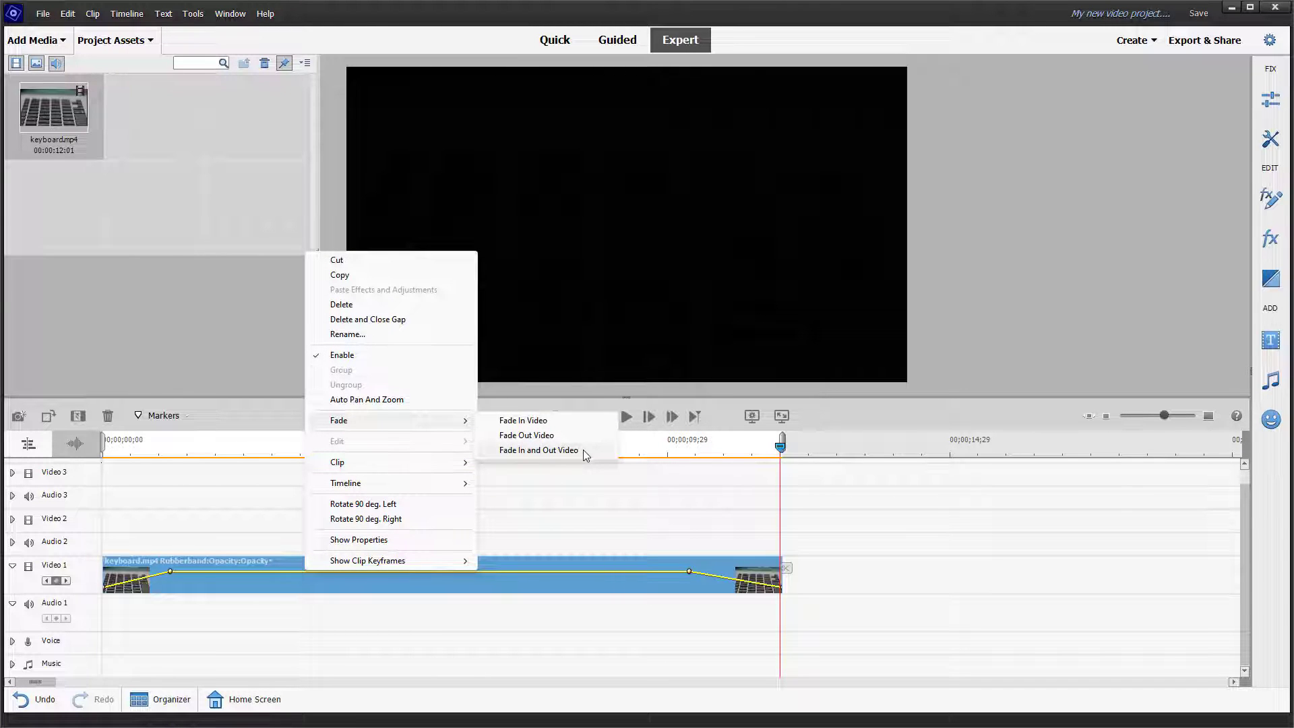
{"action": "left_click", "coordinate": [583, 449]}
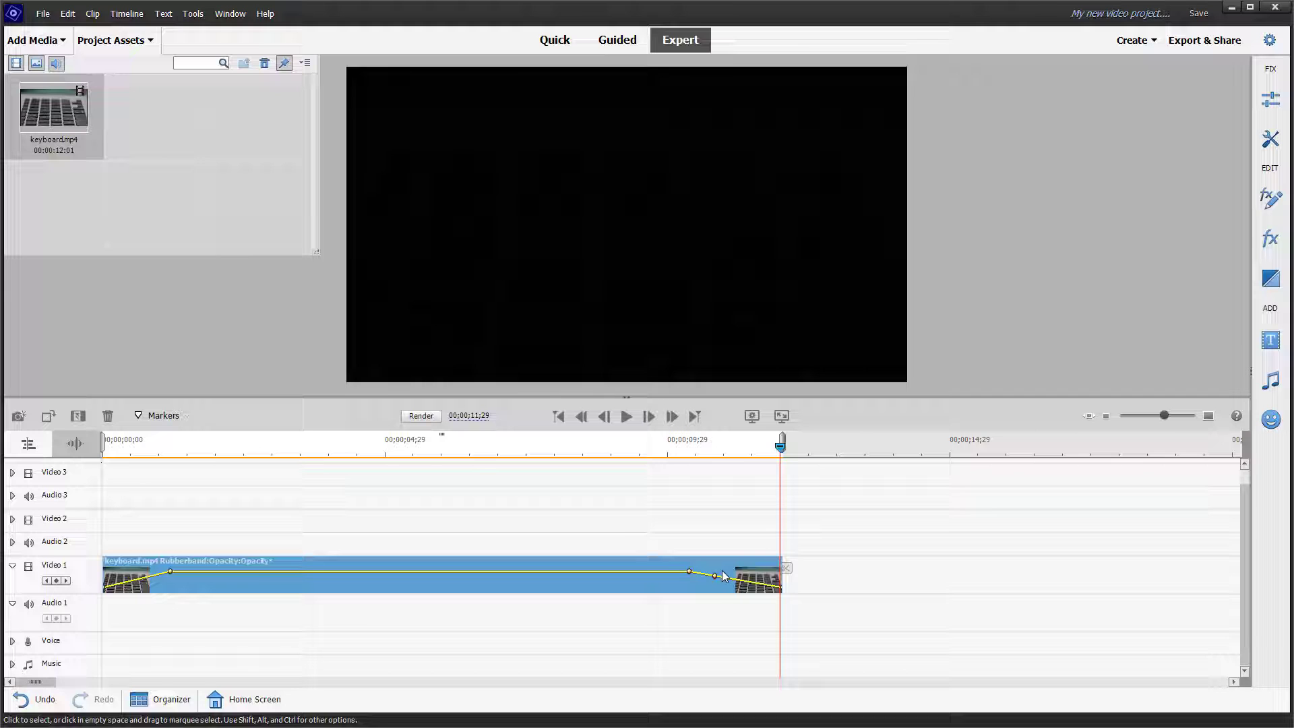
{"action": "left_click_drag", "start_coordinate": [717, 575], "coordinate": [743, 579]}
{"action": "left_click_drag", "start_coordinate": [782, 445], "coordinate": [117, 445]}
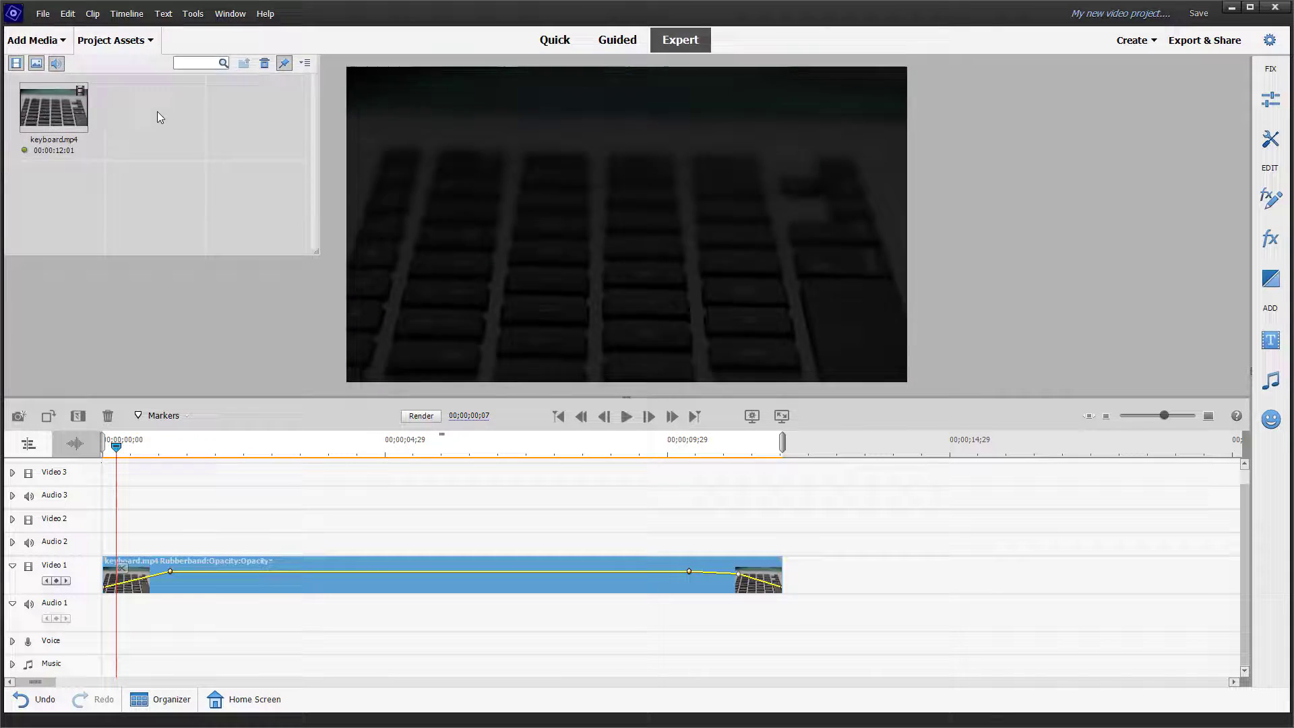
Import Blues_Infusion.mp3 from TT (L:) > Audio into Project Assets via Add Media
{"action": "double_click", "coordinate": [156, 116]}
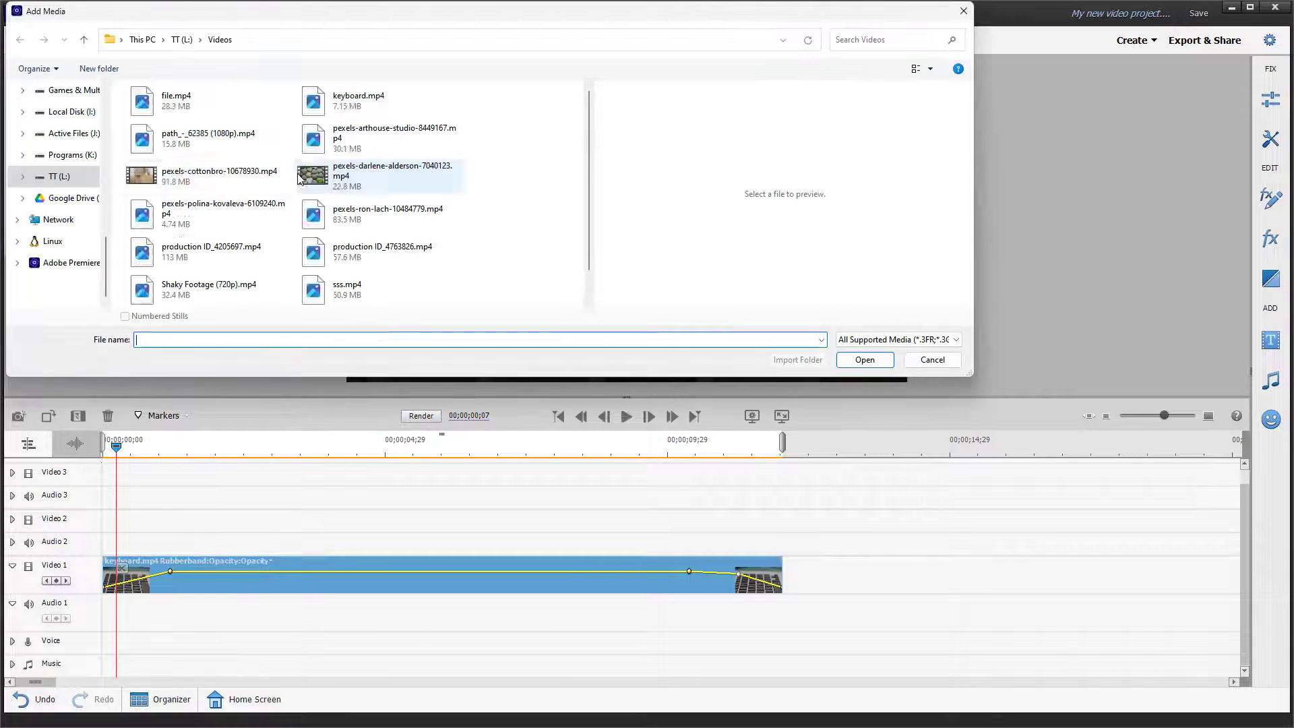
{"action": "left_click", "coordinate": [177, 39]}
{"action": "double_click", "coordinate": [259, 133]}
{"action": "left_click", "coordinate": [405, 141]}
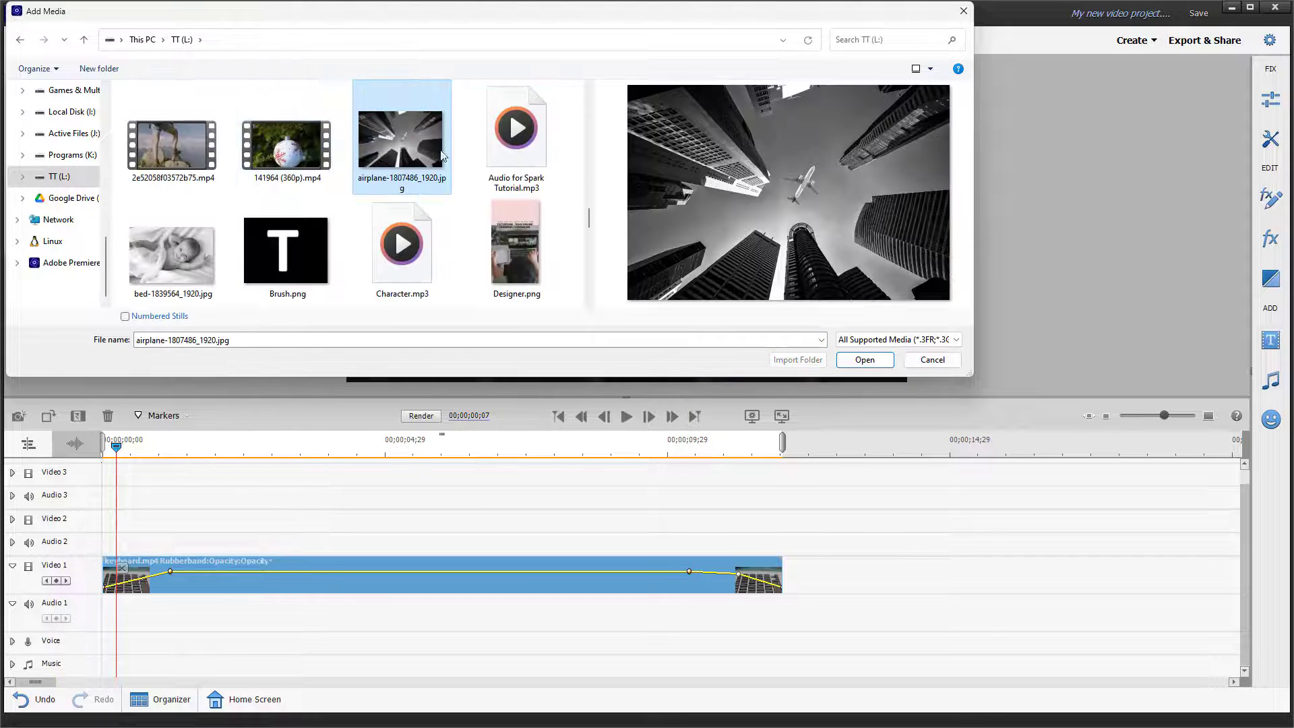
{"action": "scroll", "coordinate": [283, 193], "scroll_direction": "up", "scroll_amount": 5}
{"action": "left_click", "coordinate": [180, 146]}
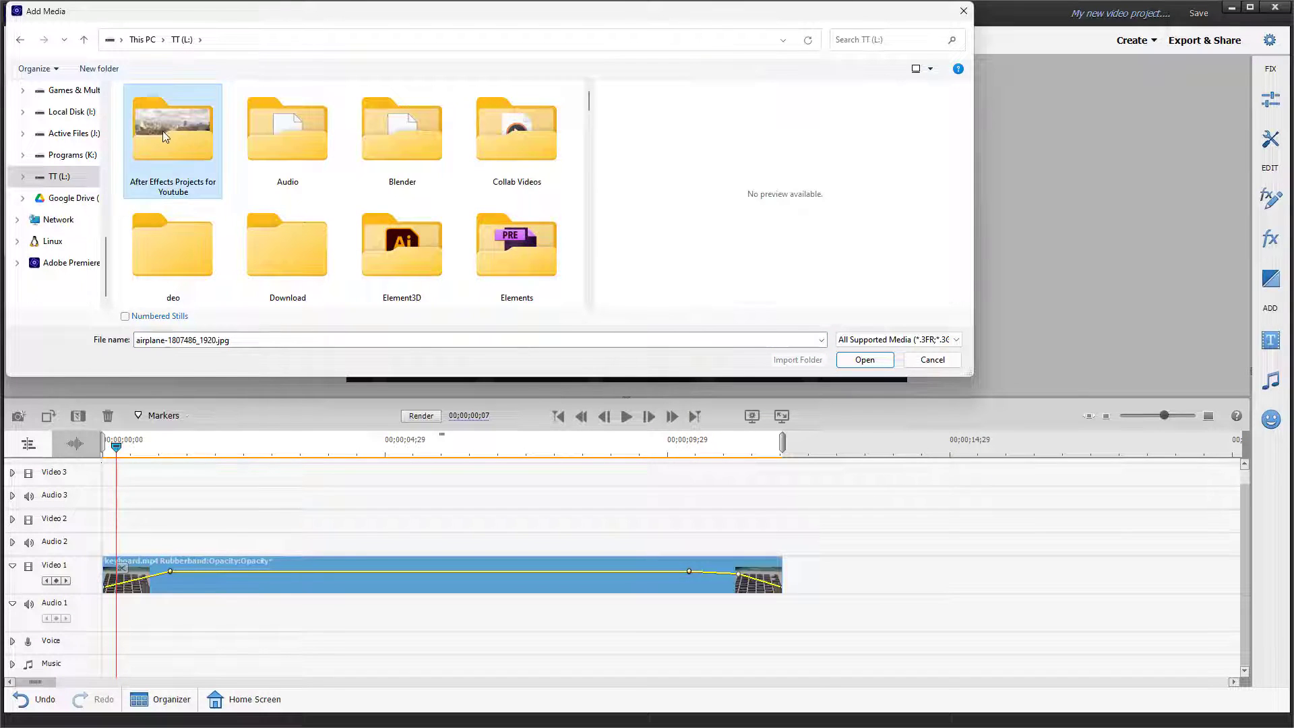
{"action": "left_click", "coordinate": [290, 131]}
{"action": "double_click", "coordinate": [290, 131]}
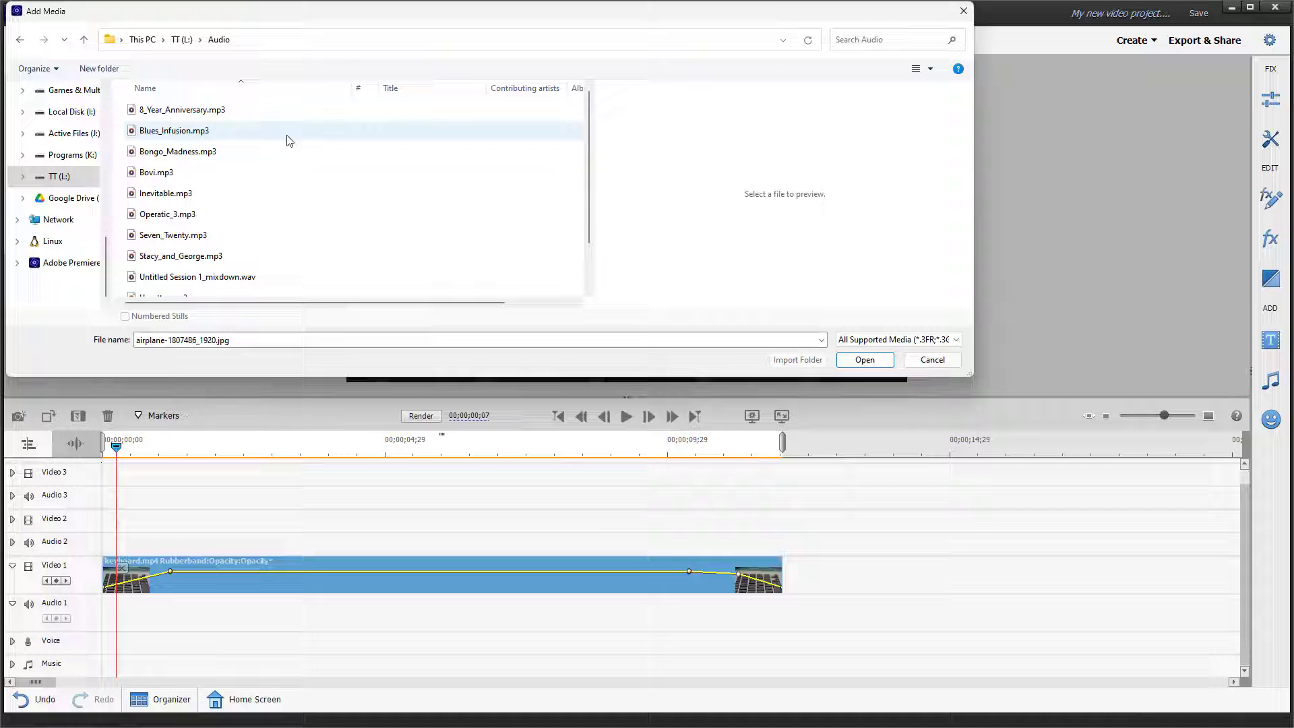
{"action": "double_click", "coordinate": [204, 134]}
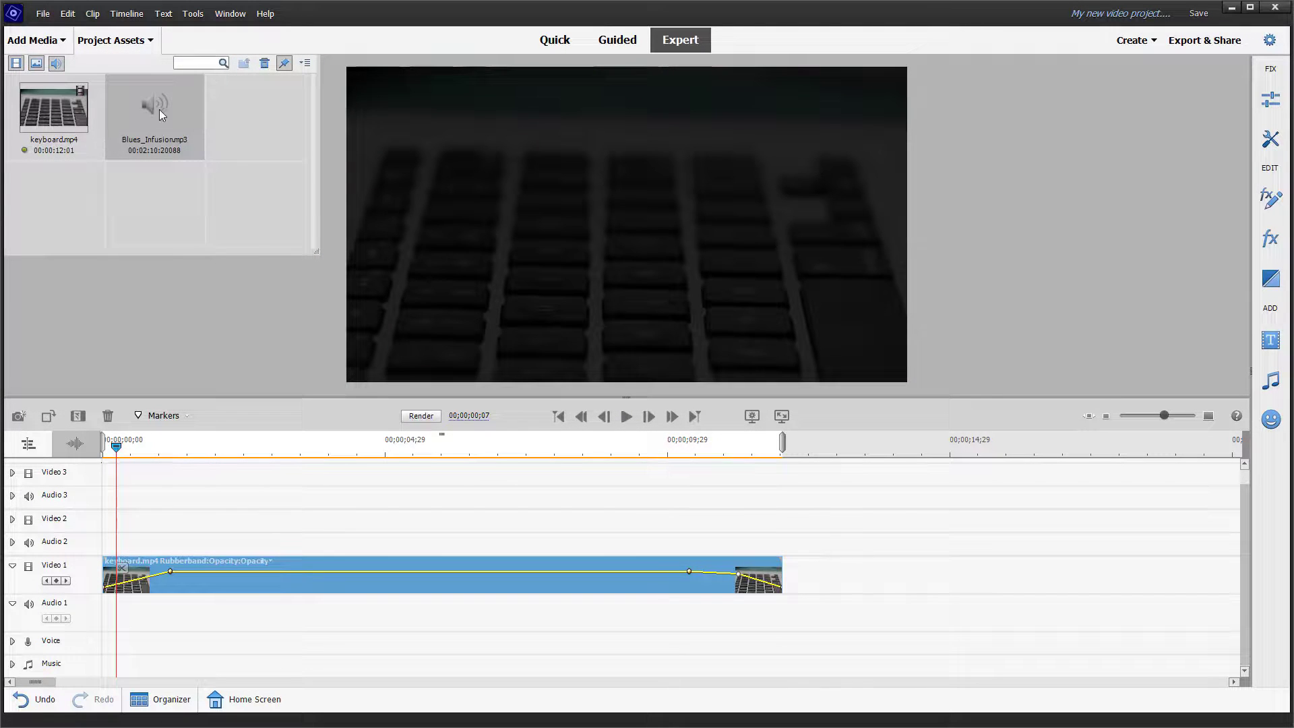
Put Blues_Infusion.mp3 on Audio 1 after the video, add Fade In and Out Audio, and preview
{"action": "left_click_drag", "start_coordinate": [147, 100], "coordinate": [838, 584]}
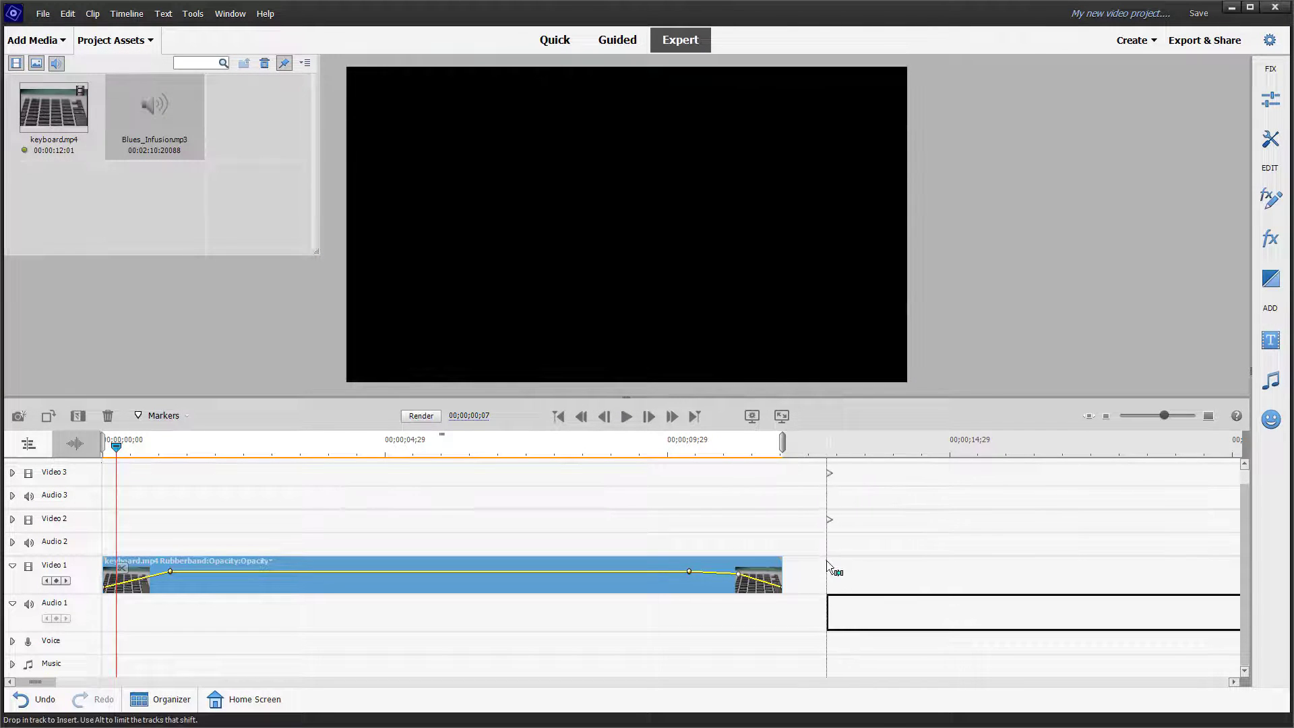
{"action": "right_click", "coordinate": [895, 612]}
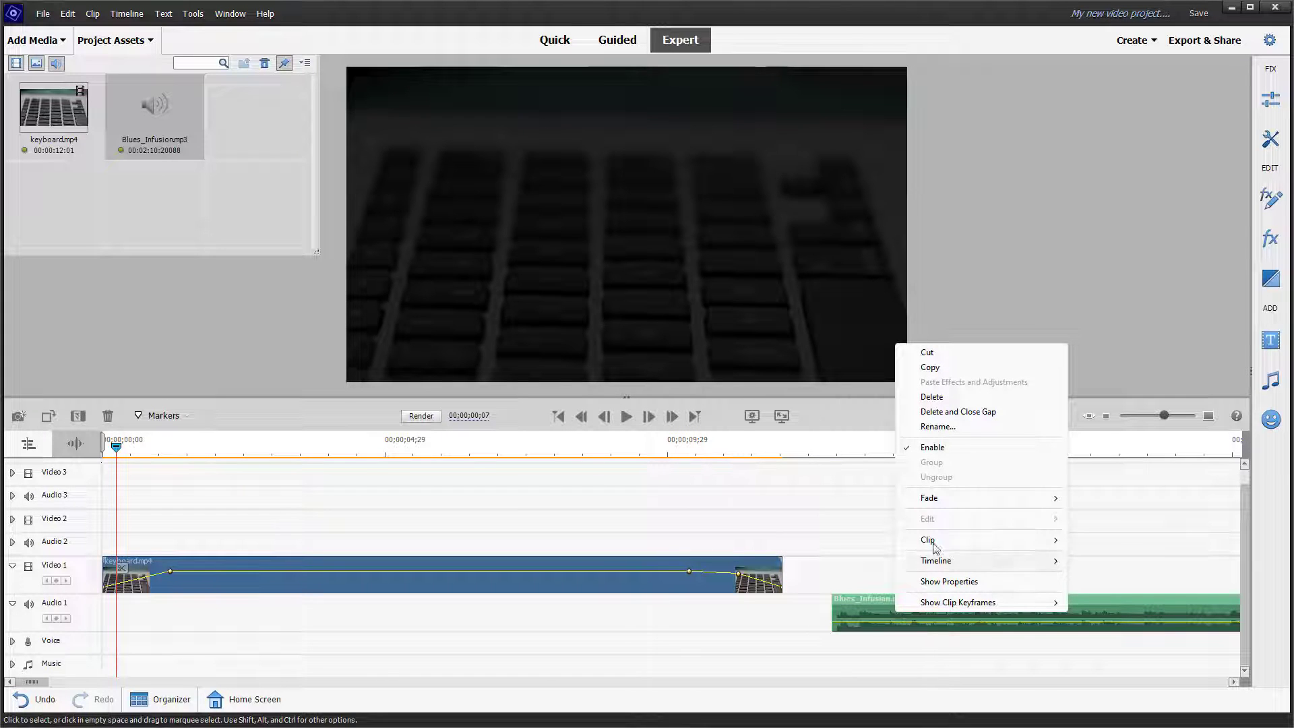
{"action": "mouse_move", "coordinate": [929, 498]}
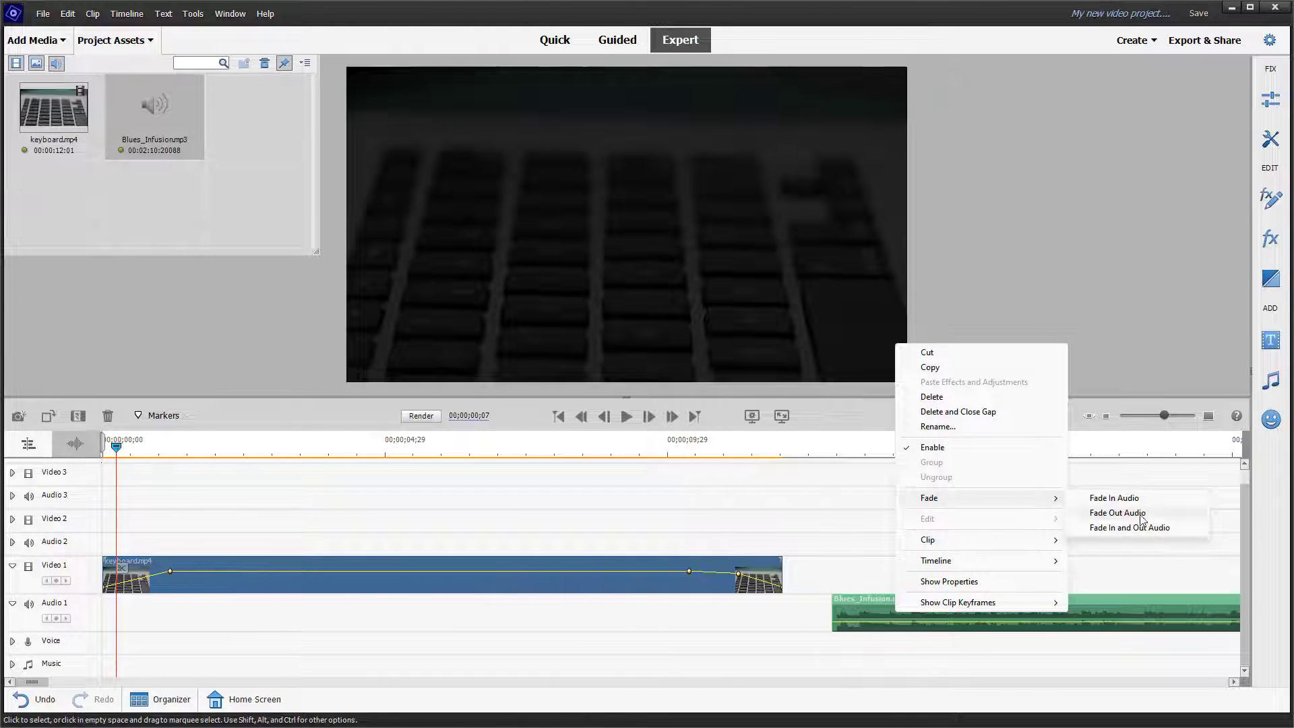
{"action": "left_click", "coordinate": [1128, 527]}
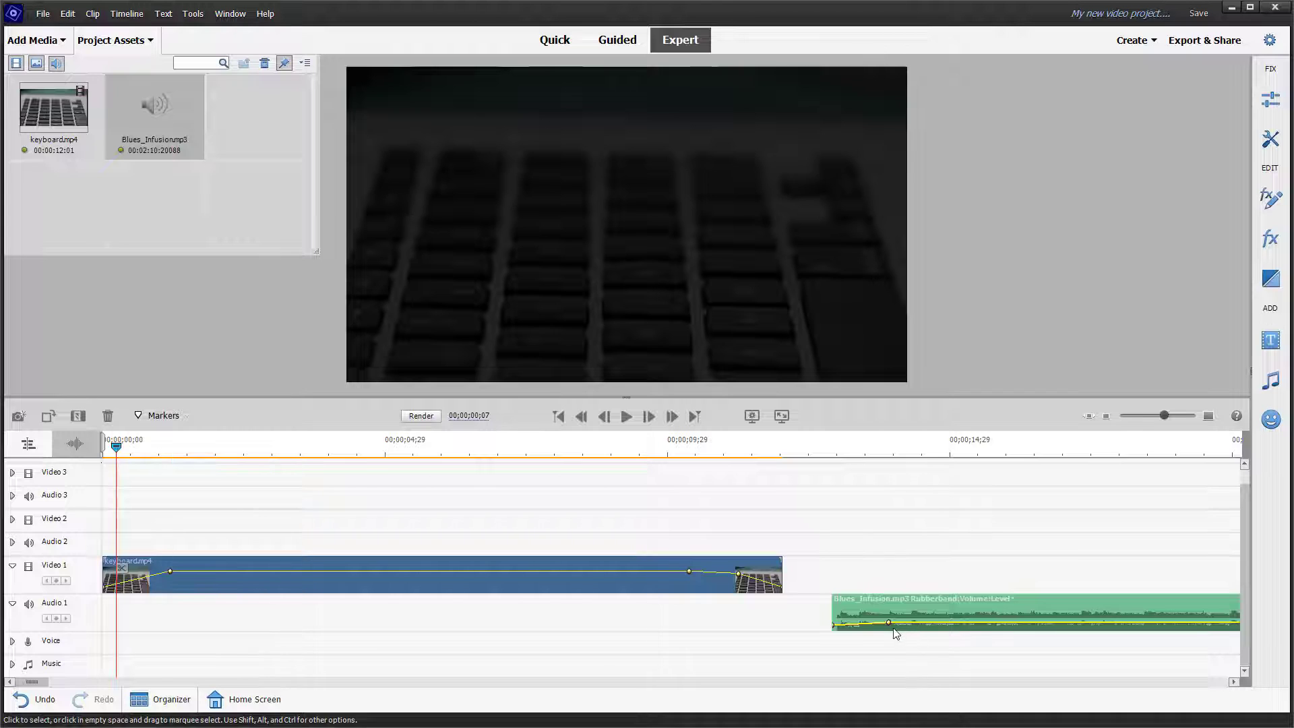
{"action": "left_click", "coordinate": [831, 445]}
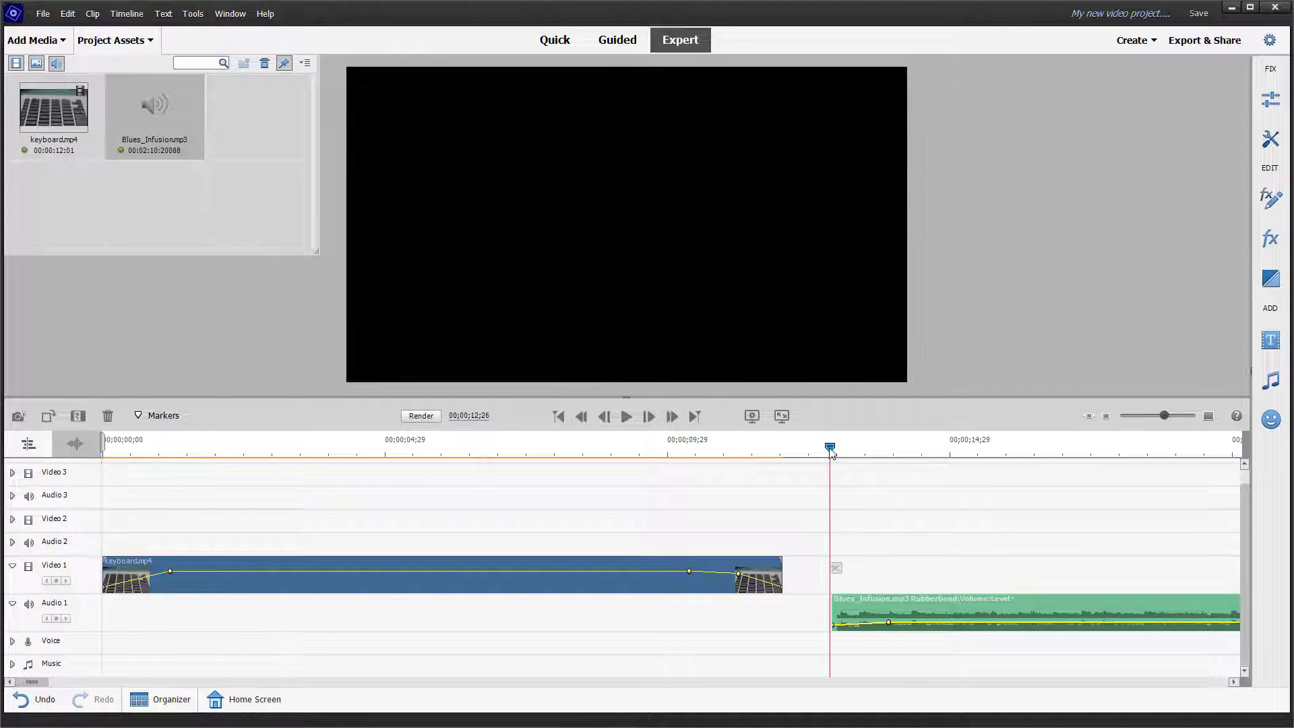
{"action": "left_click", "coordinate": [625, 416]}
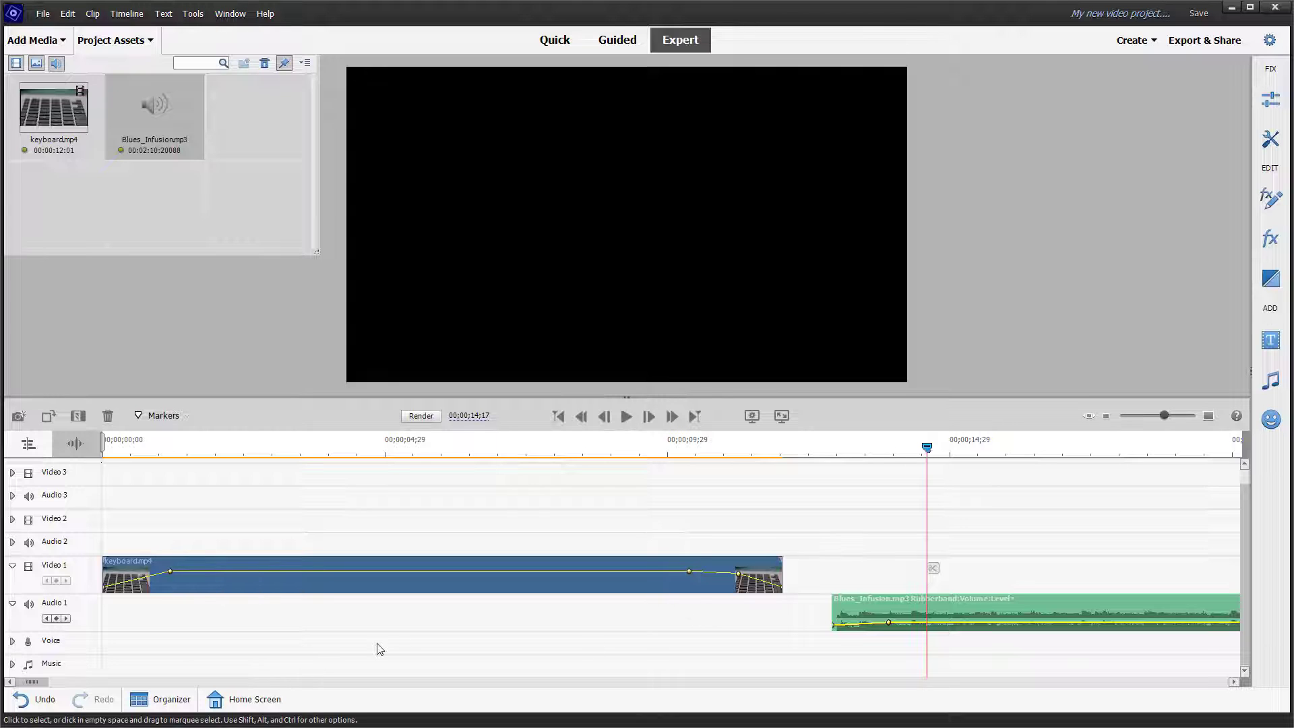
{"action": "left_click_drag", "start_coordinate": [36, 681], "coordinate": [253, 682]}
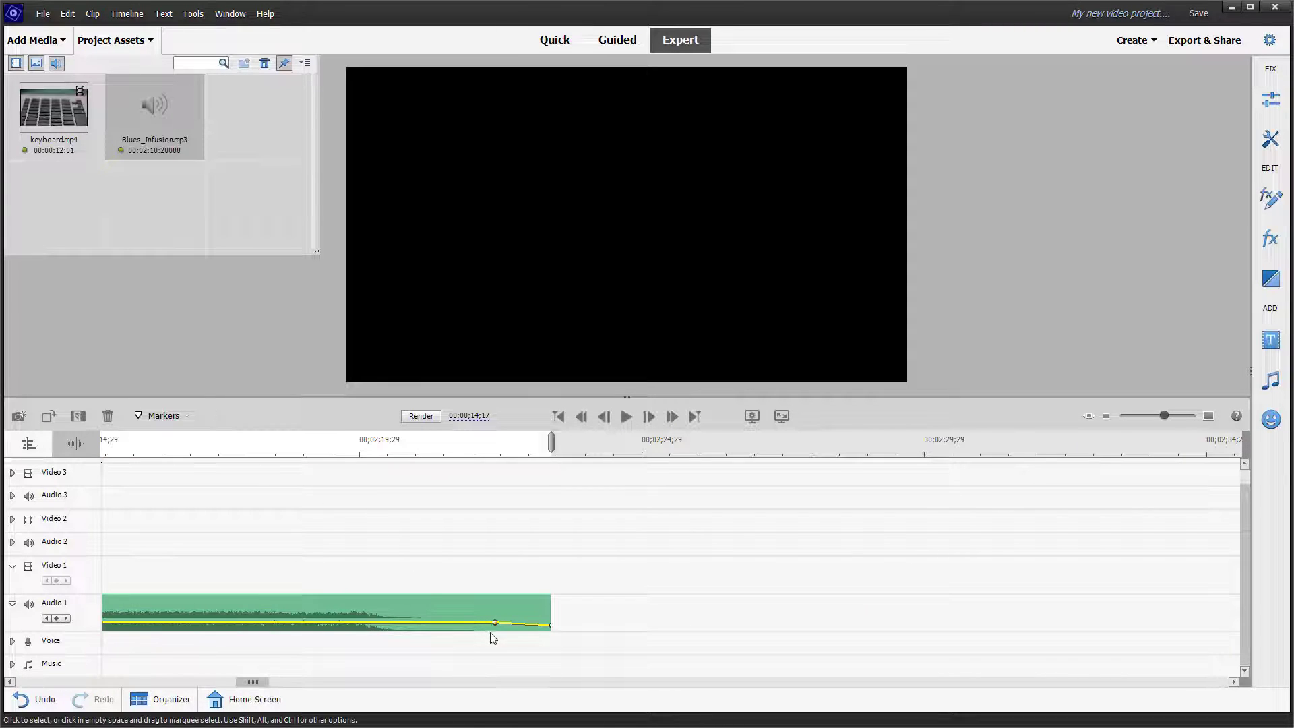
Drag Blues_Infusion.mp3's end volume keyframes left for a longer ramp down
{"action": "left_click_drag", "start_coordinate": [495, 624], "coordinate": [324, 615]}
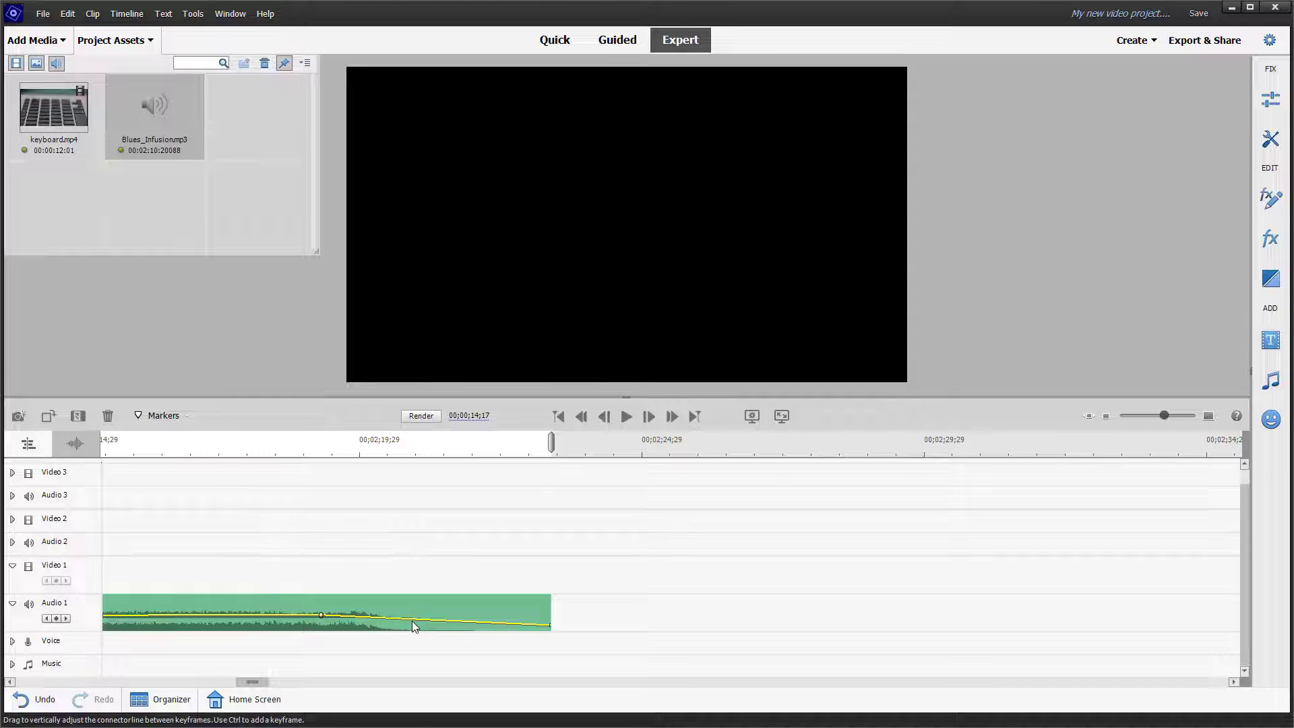
{"action": "left_click_drag", "start_coordinate": [320, 614], "coordinate": [283, 618]}
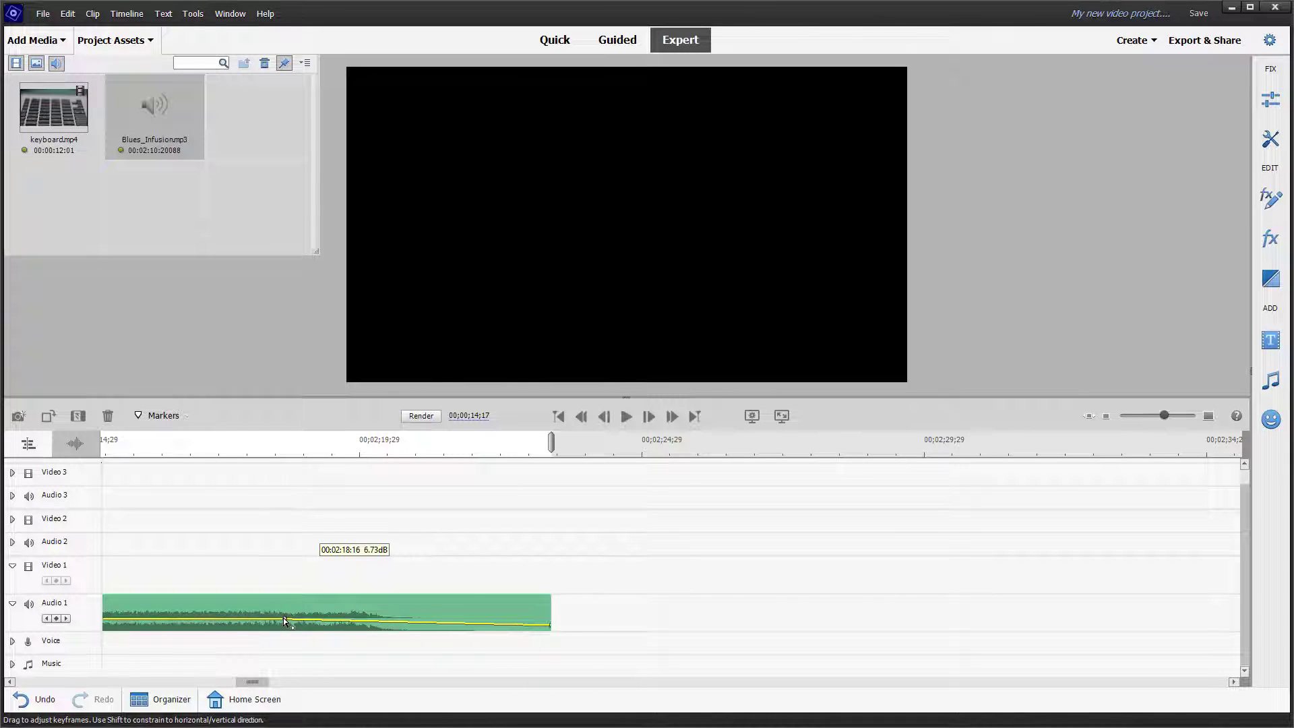
{"action": "left_click_drag", "start_coordinate": [253, 683], "coordinate": [27, 683]}
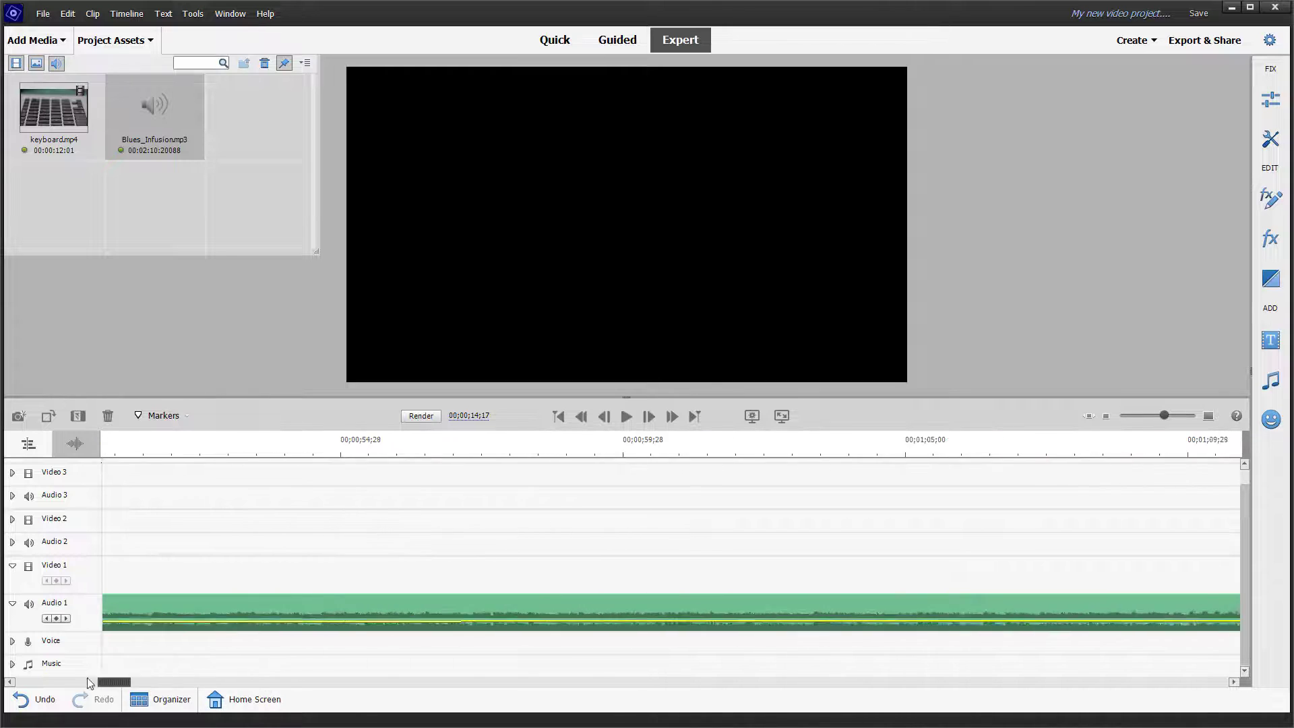